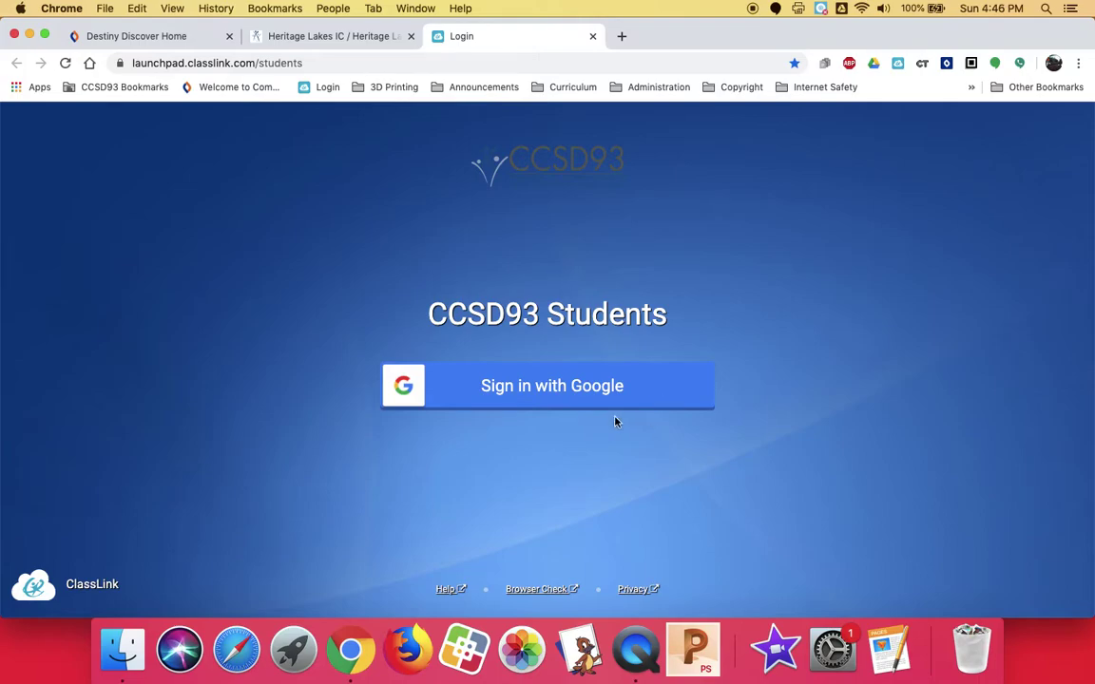
Sign in to the CCSD93 Students ClassLink launchpad with Google.
click(594, 397)
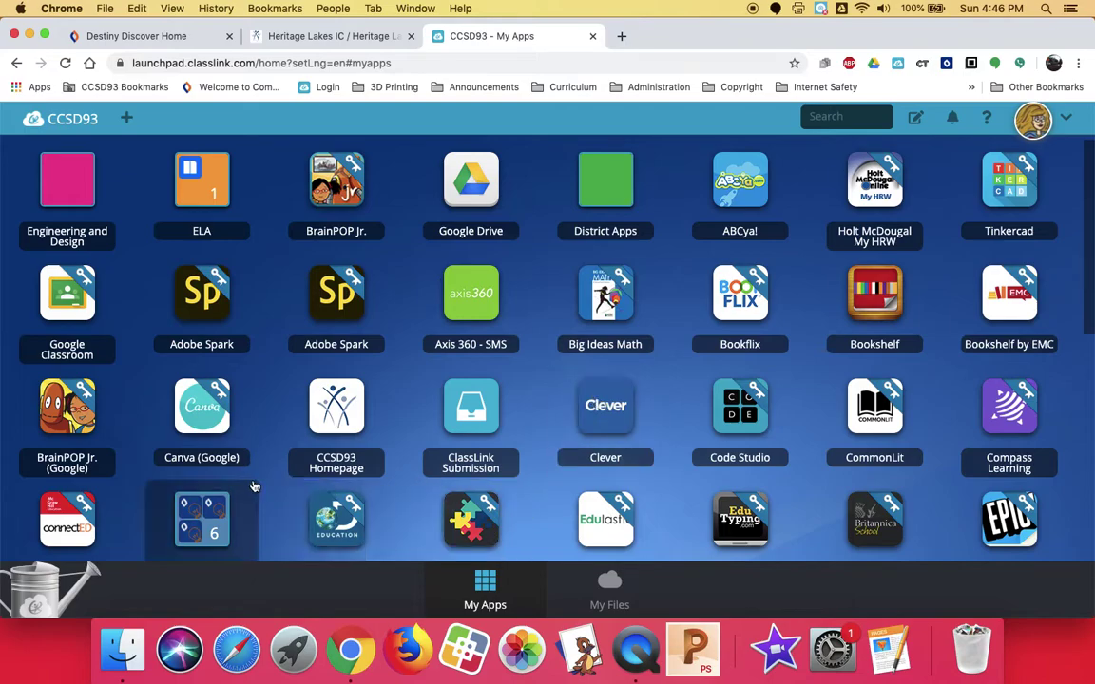
Launch the 'Destiny Discover - HL' app from the Destiny Discover apps folder.
scroll(257, 490, down, 2)
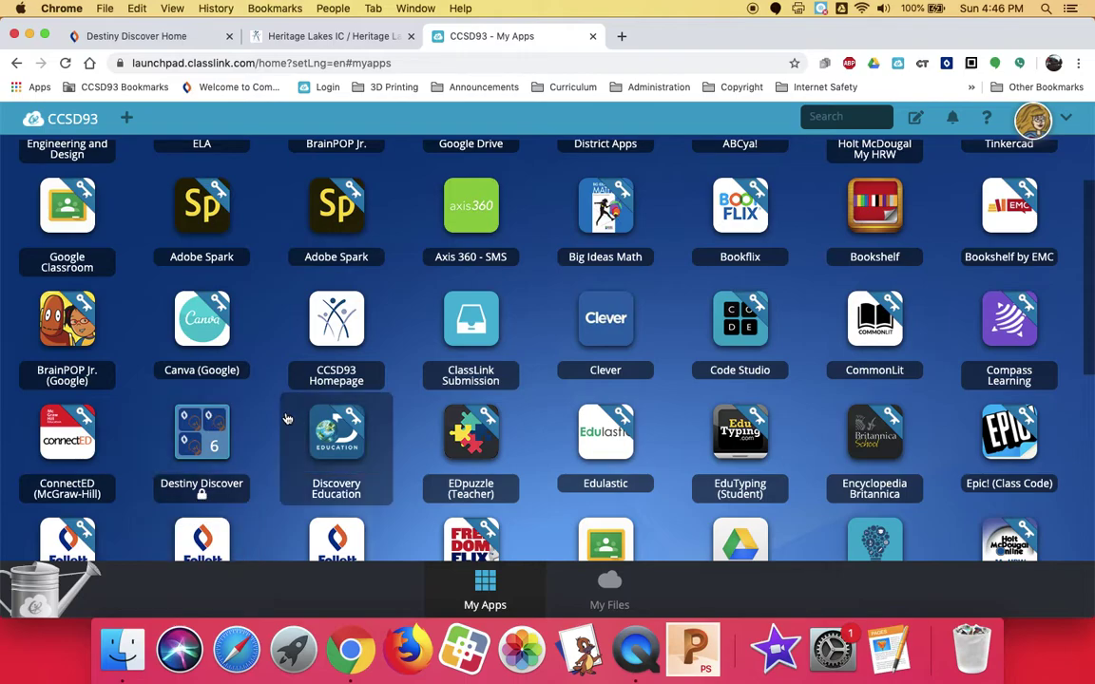
click(207, 445)
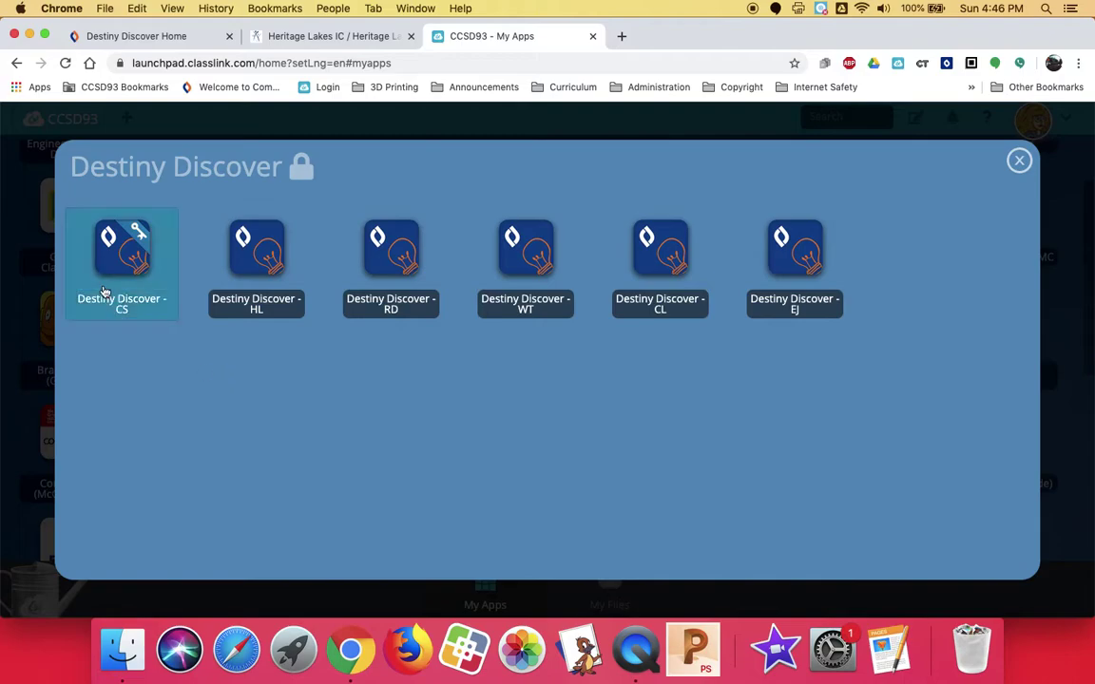
click(256, 265)
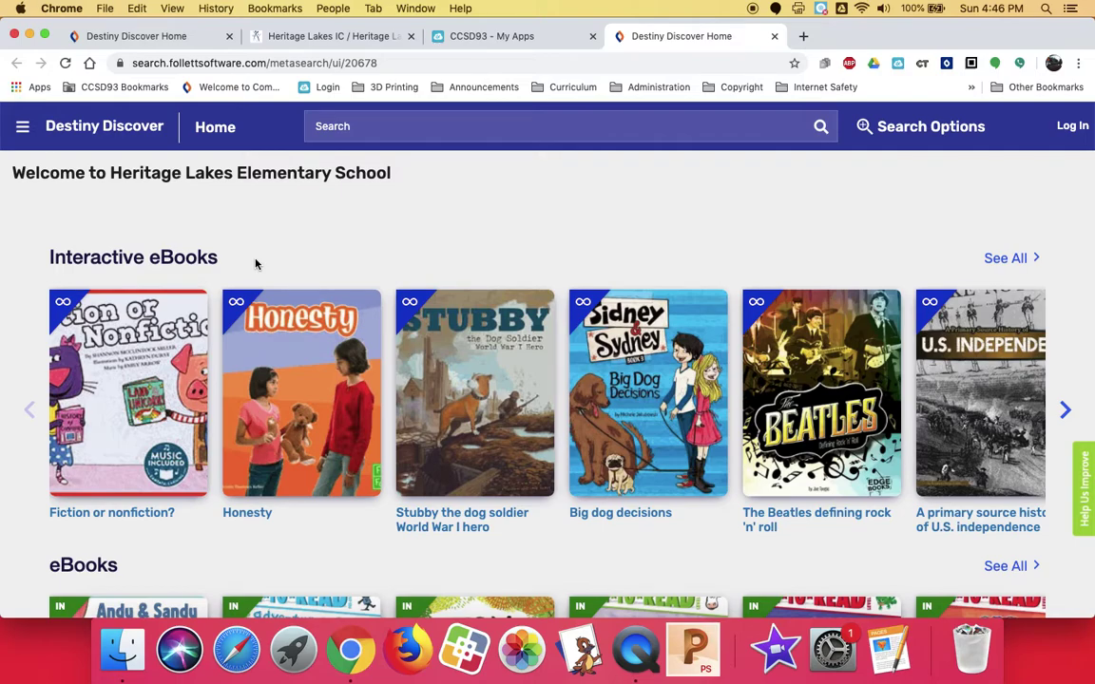
Use See All on the eBooks row to show the full eBooks list.
scroll(255, 264, down, 2)
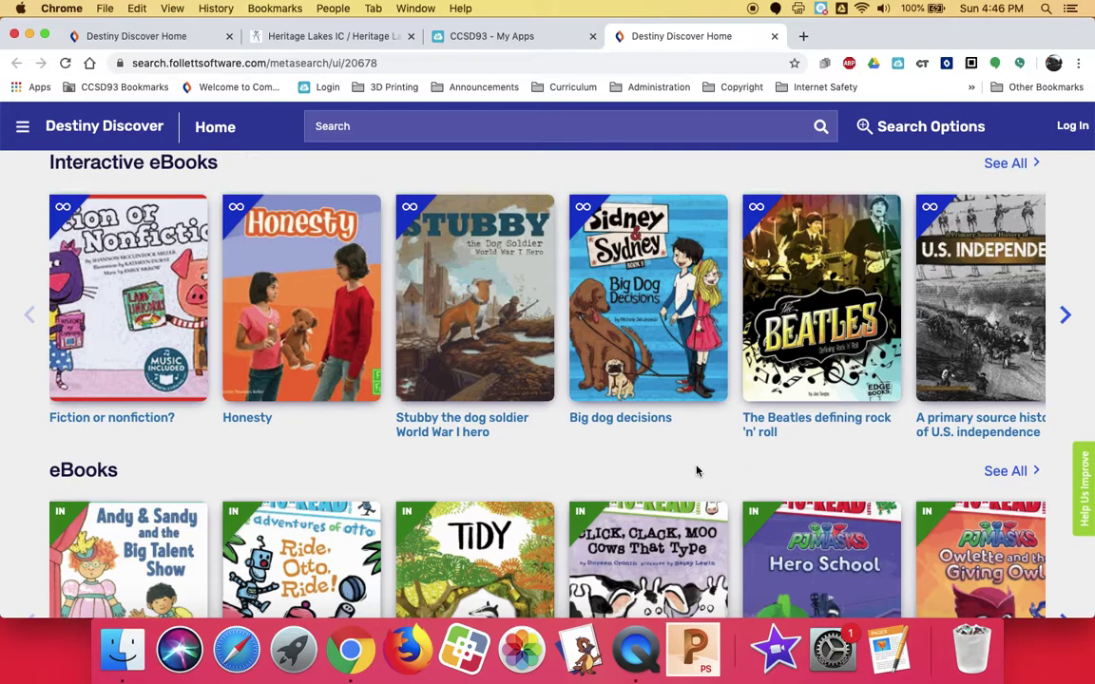
scroll(695, 470, down, 5)
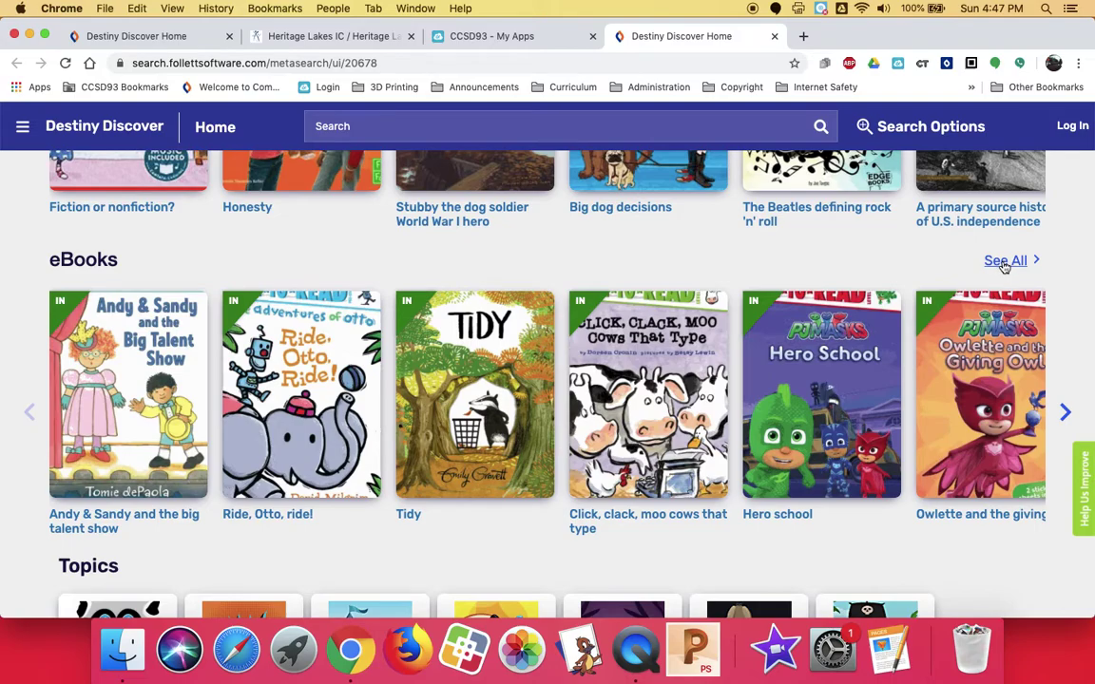
click(1005, 262)
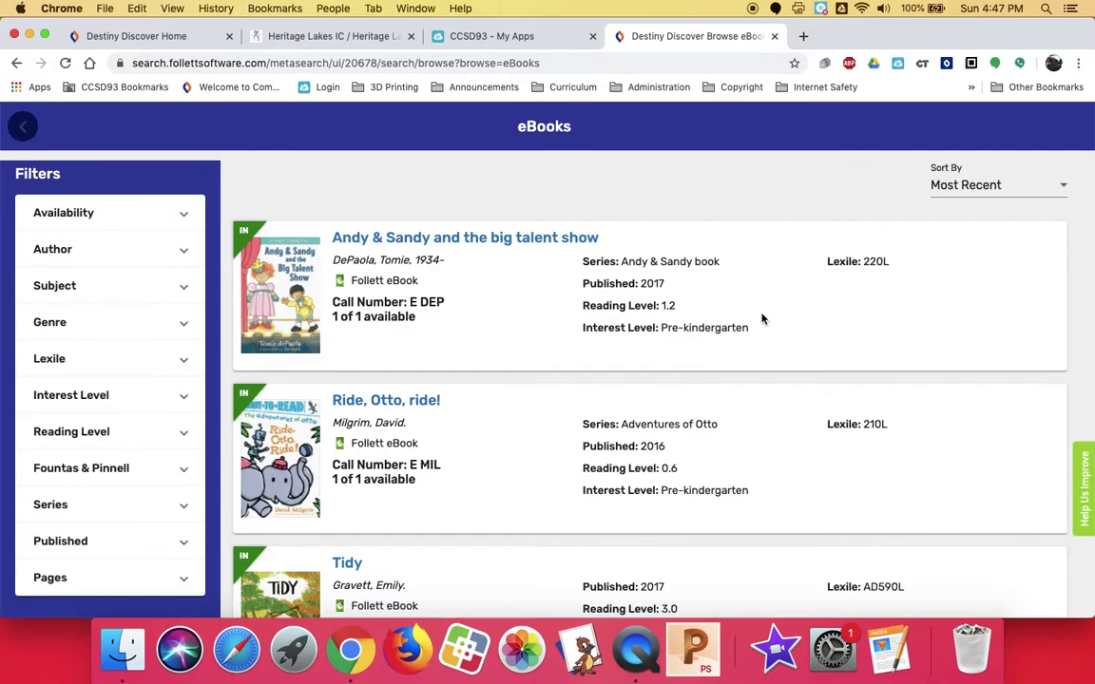
Scroll down the eBooks results and open the Lifeboat 12 Details page.
scroll(762, 318, down, 5)
scroll(762, 319, down, 5)
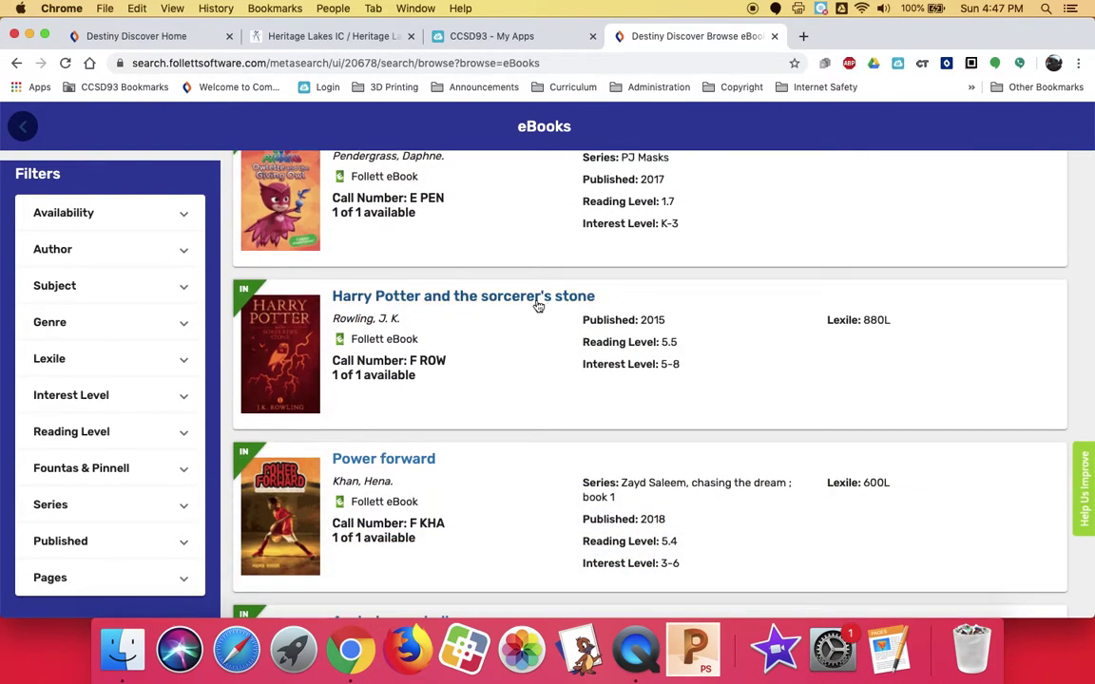
scroll(426, 457, down, 3)
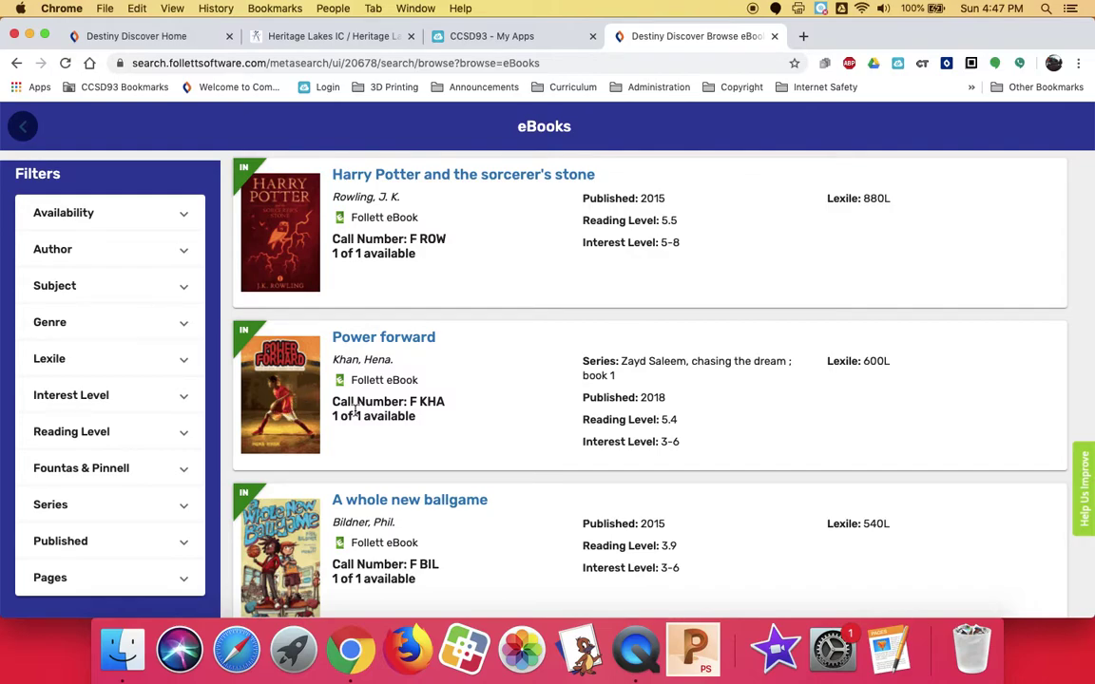
scroll(354, 411, down, 4)
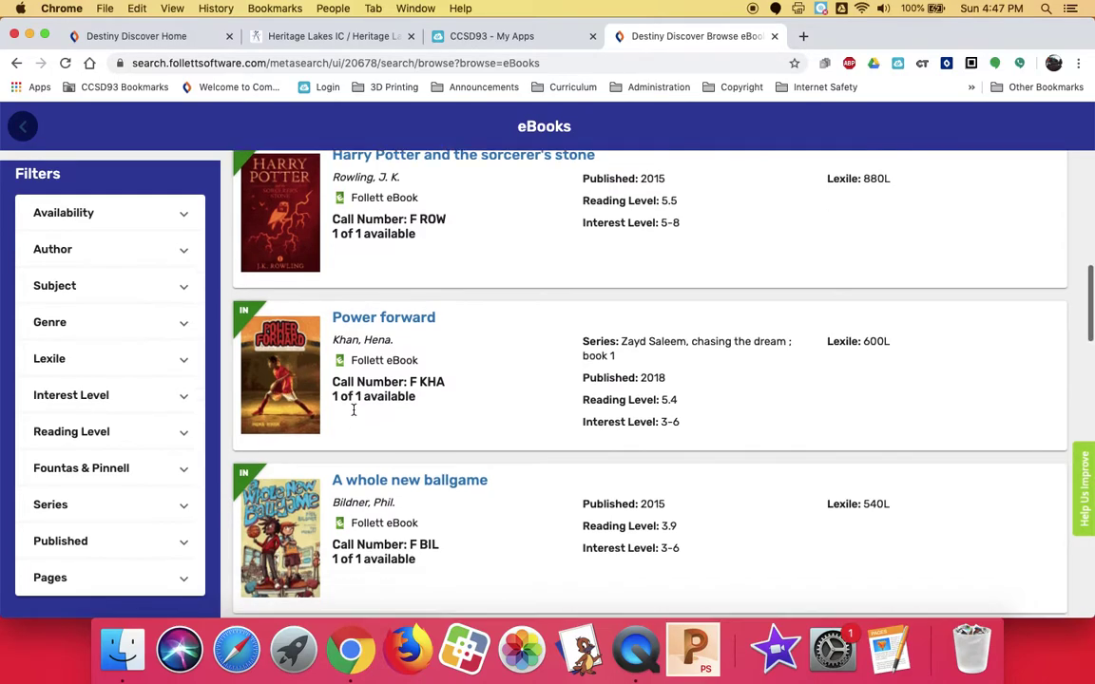
scroll(353, 410, down, 2)
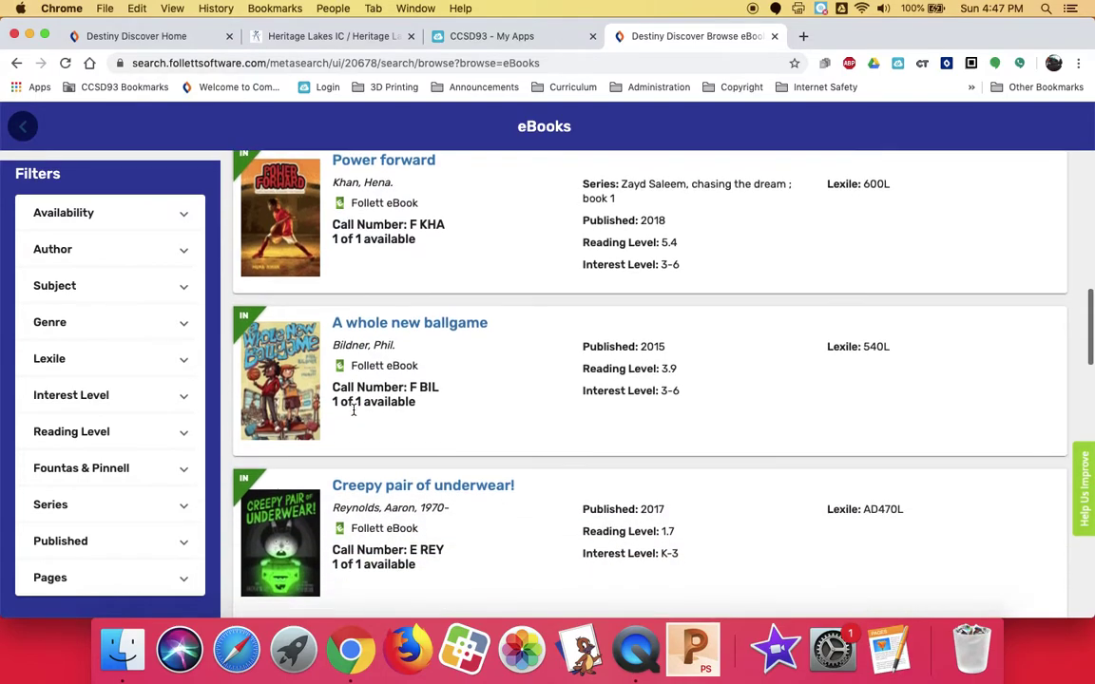
scroll(353, 413, down, 14)
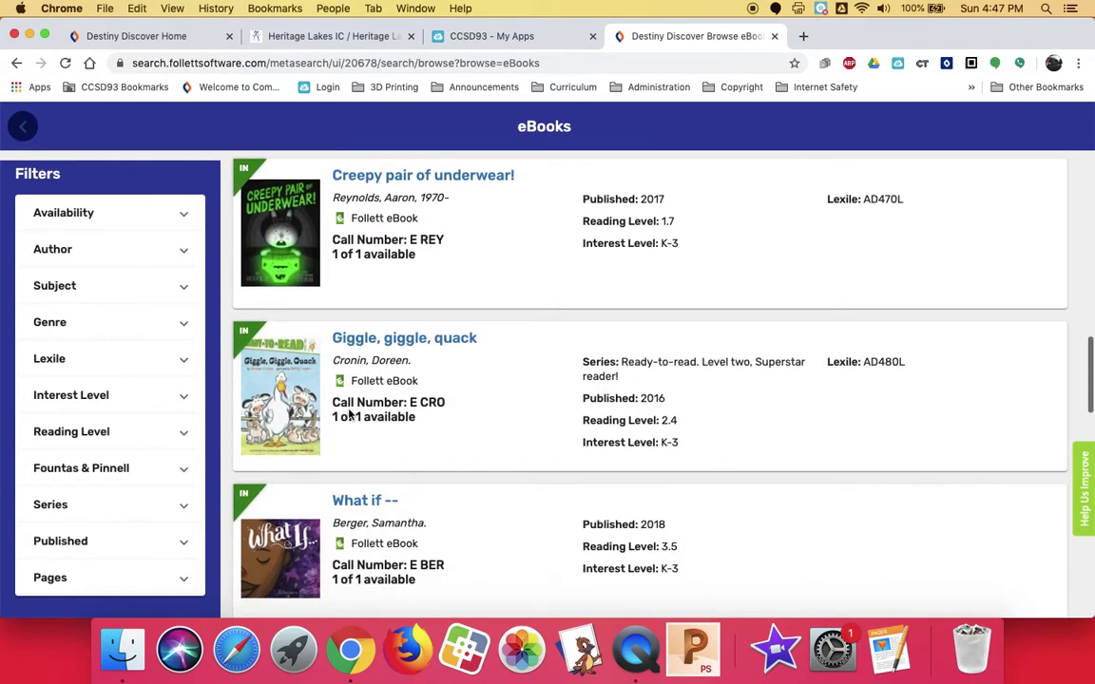
scroll(348, 408, down, 10)
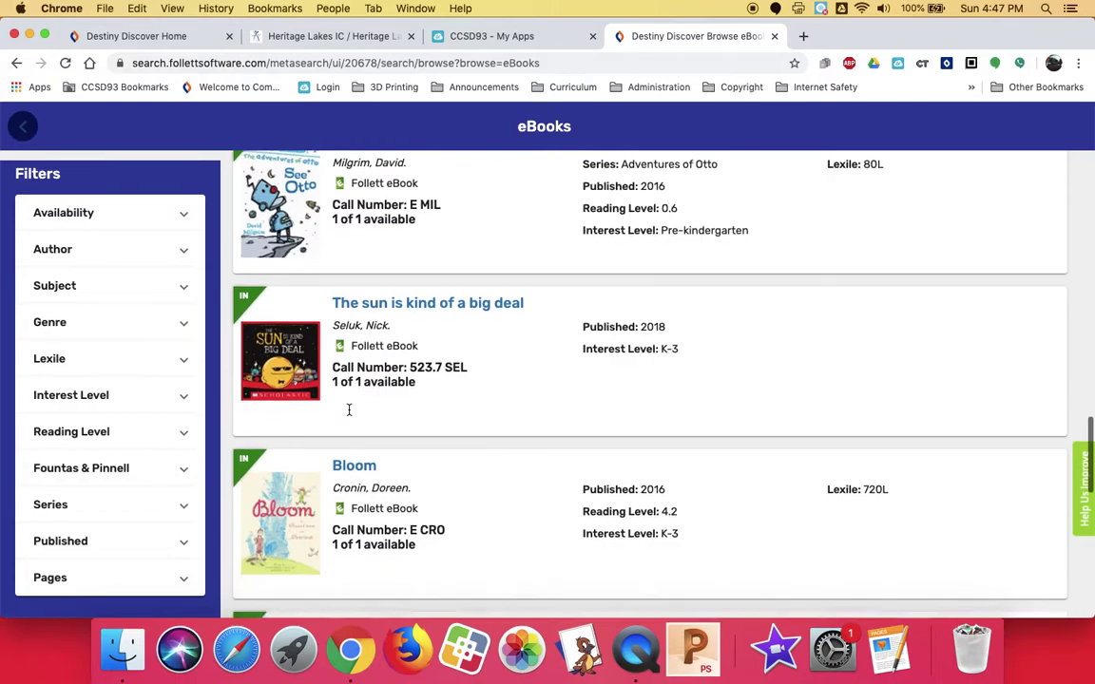
scroll(349, 415, down, 8)
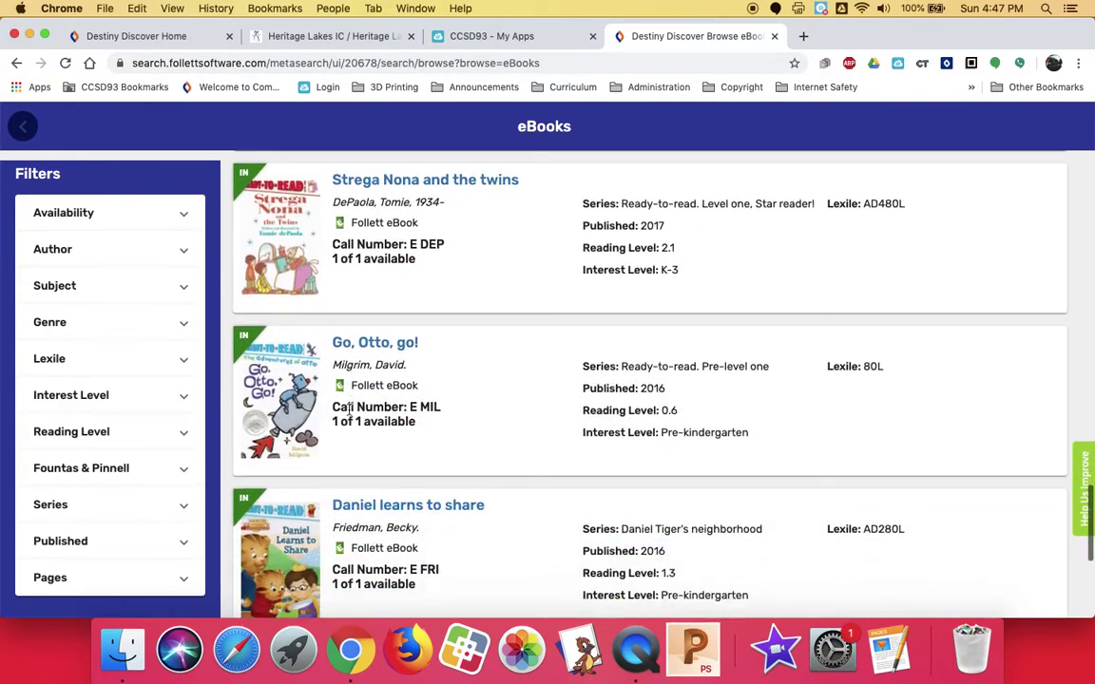
scroll(349, 414, down, 13)
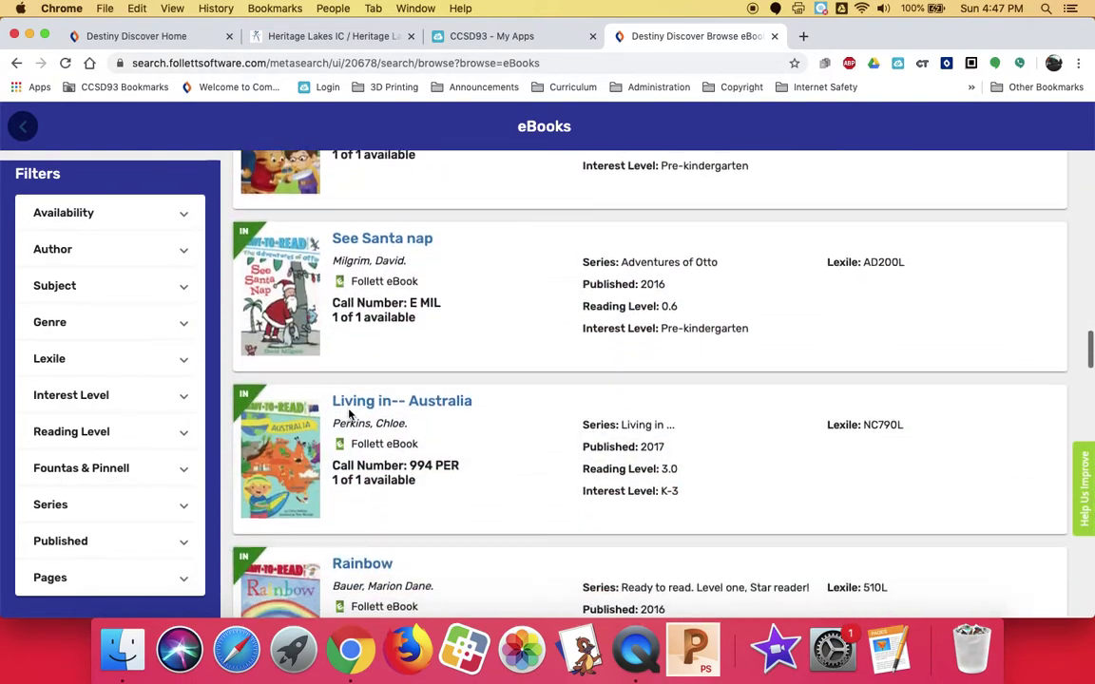
scroll(349, 414, down, 10)
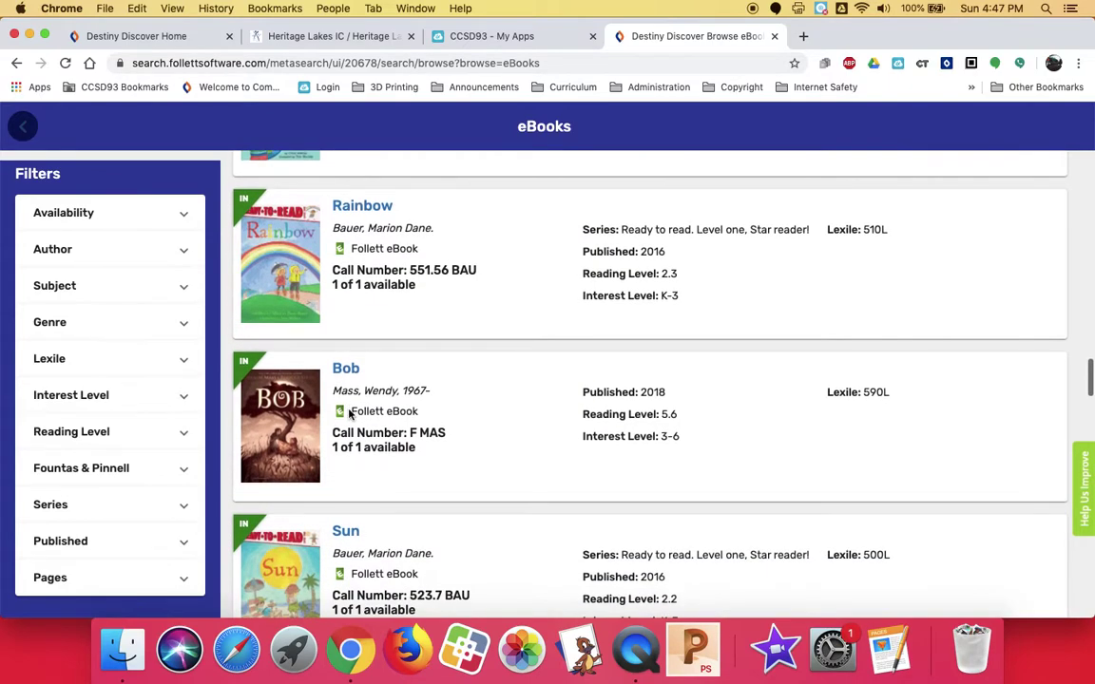
scroll(349, 409, down, 6)
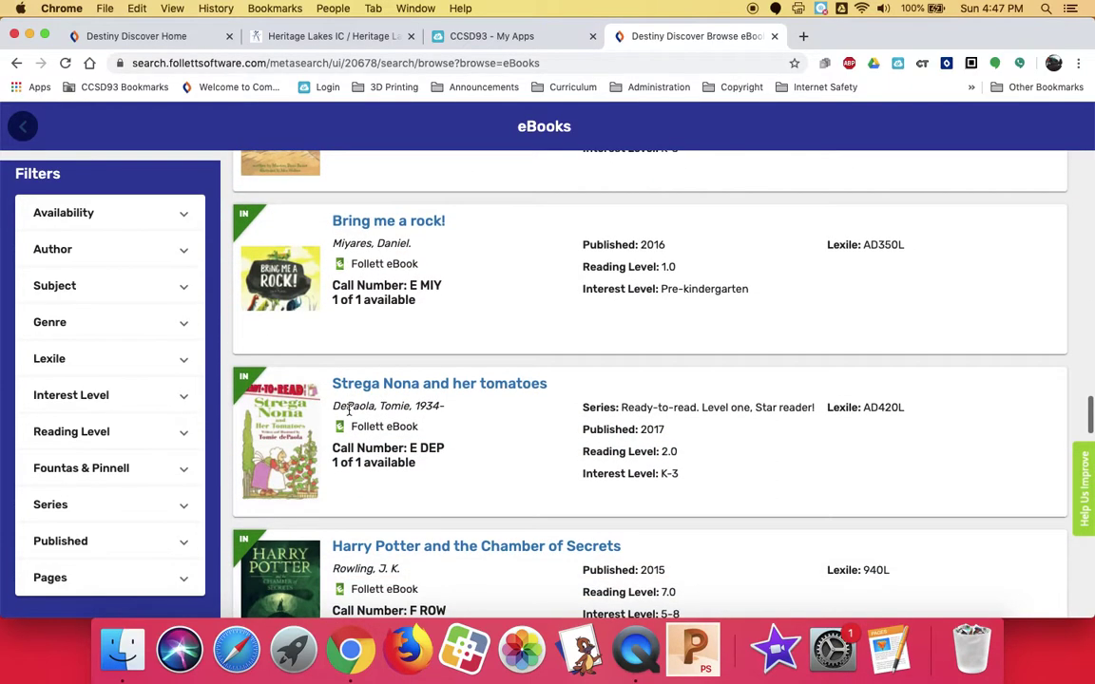
scroll(349, 410, down, 11)
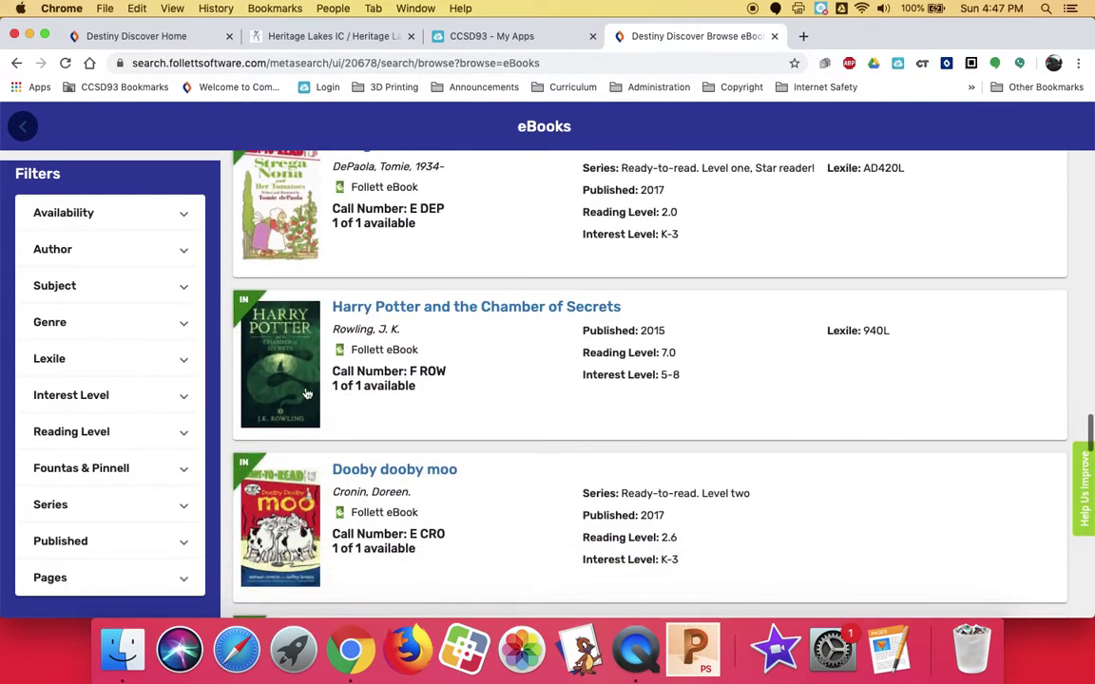
scroll(327, 376, down, 9)
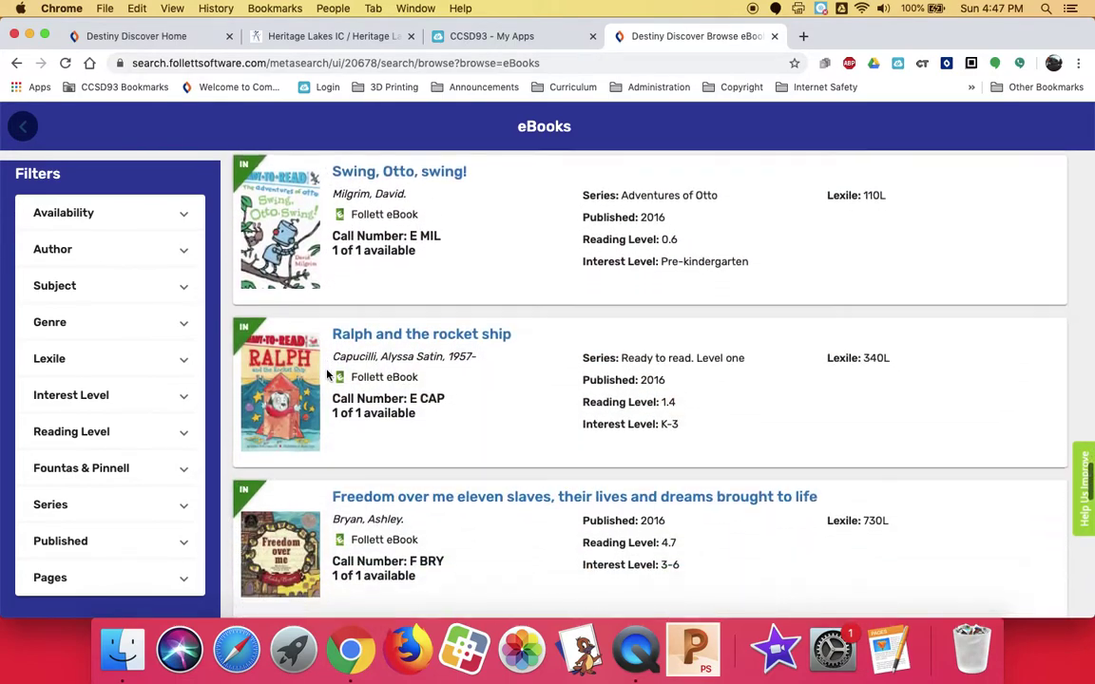
scroll(327, 375, down, 9)
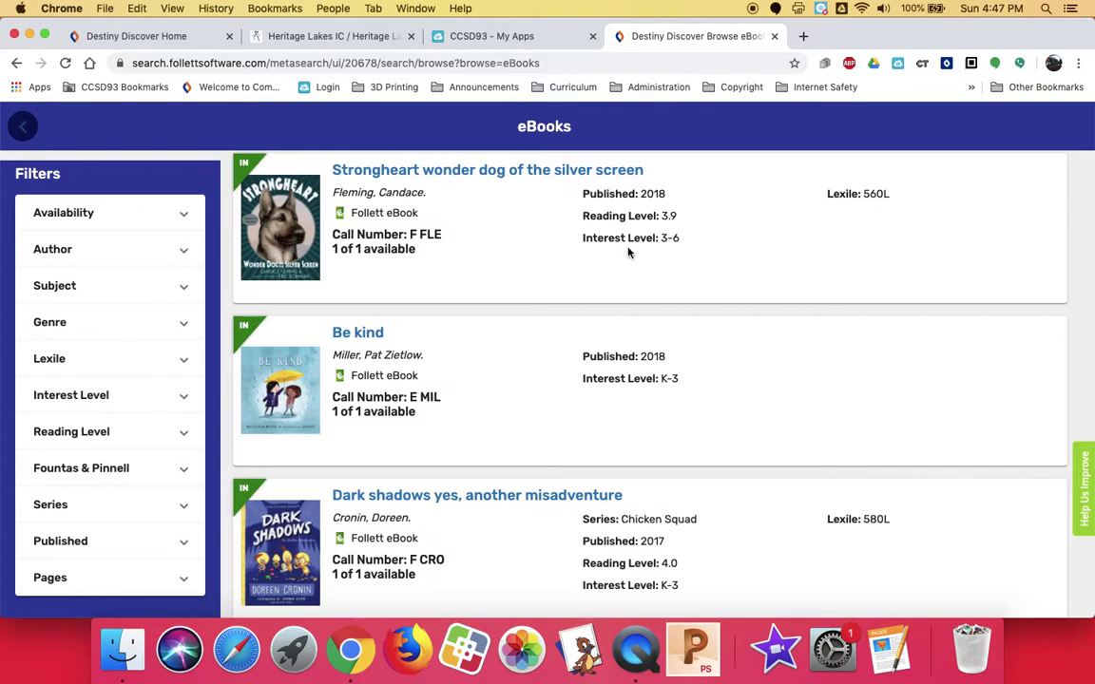
scroll(543, 294, down, 5)
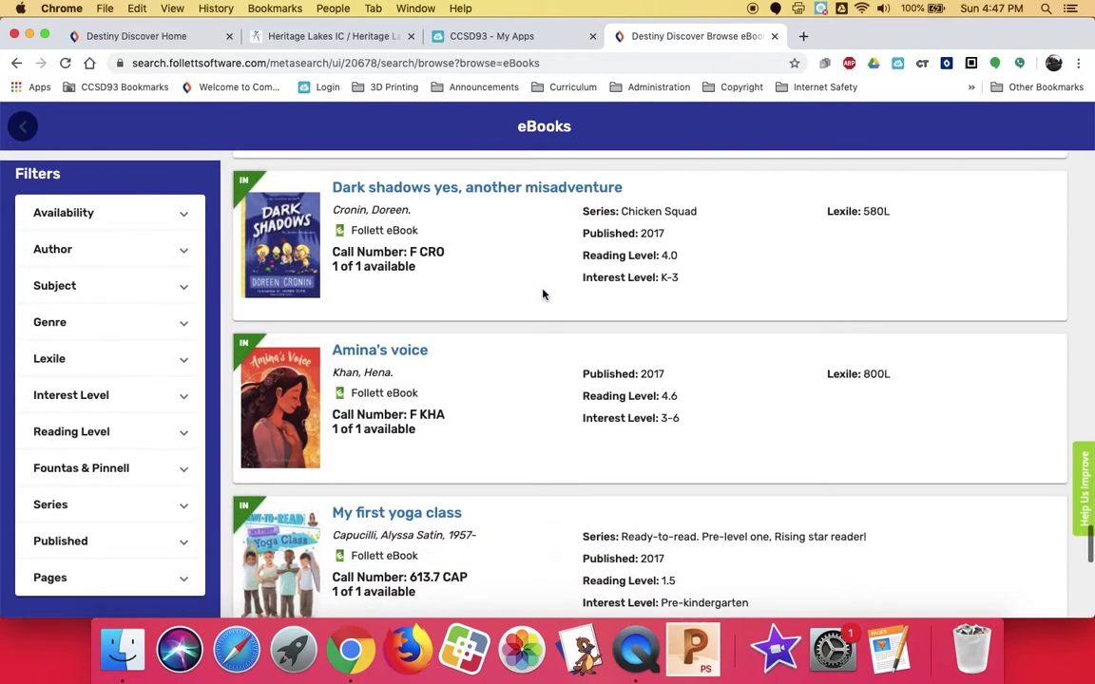
scroll(470, 378, down, 2)
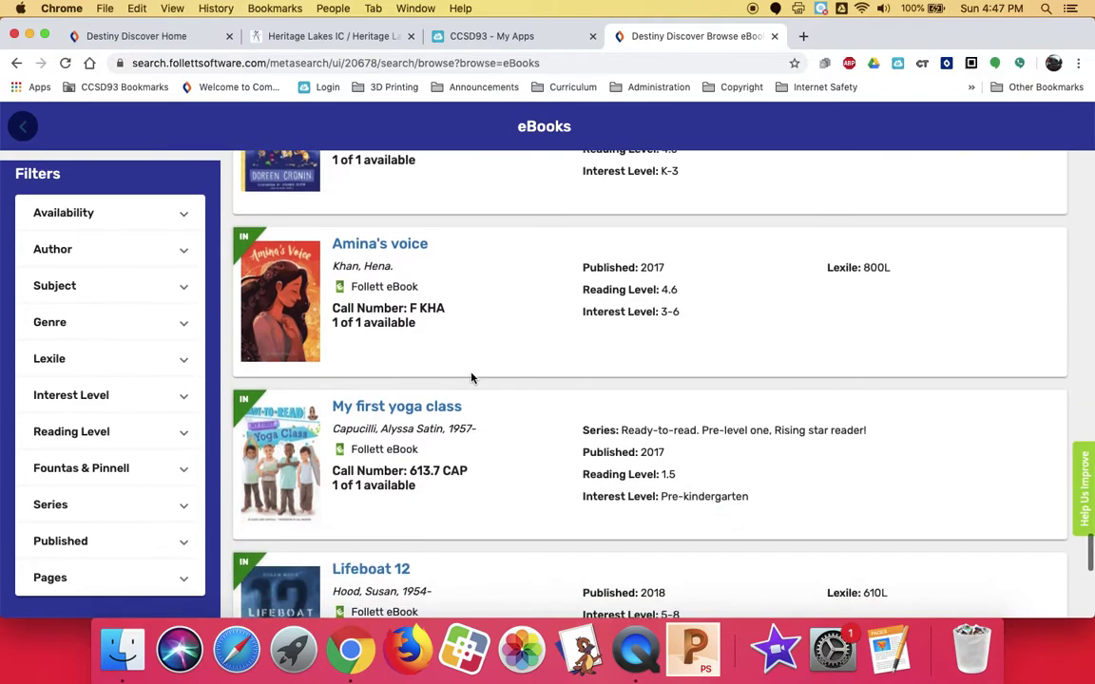
scroll(470, 378, down, 1)
scroll(471, 379, down, 2)
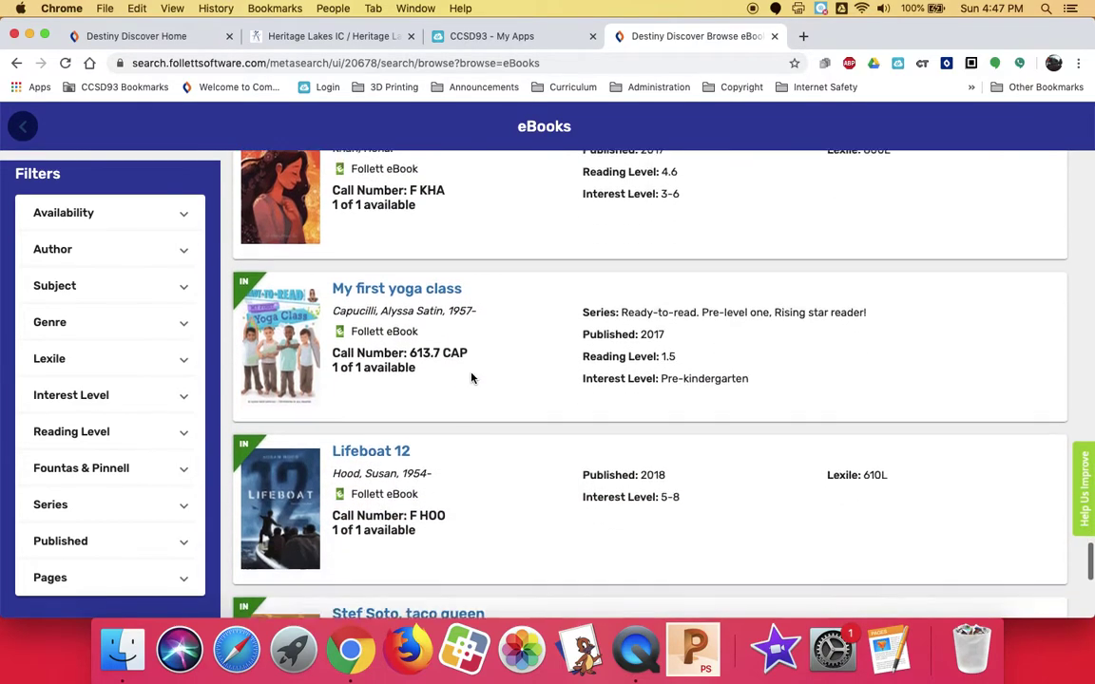
scroll(470, 379, down, 3)
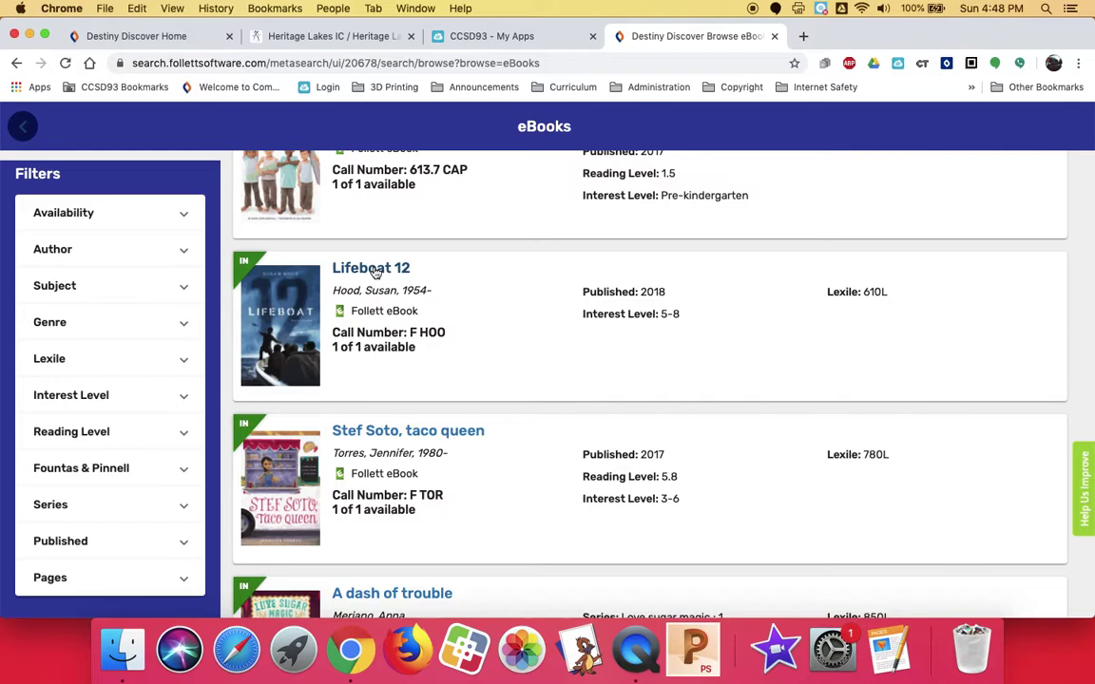
click(376, 270)
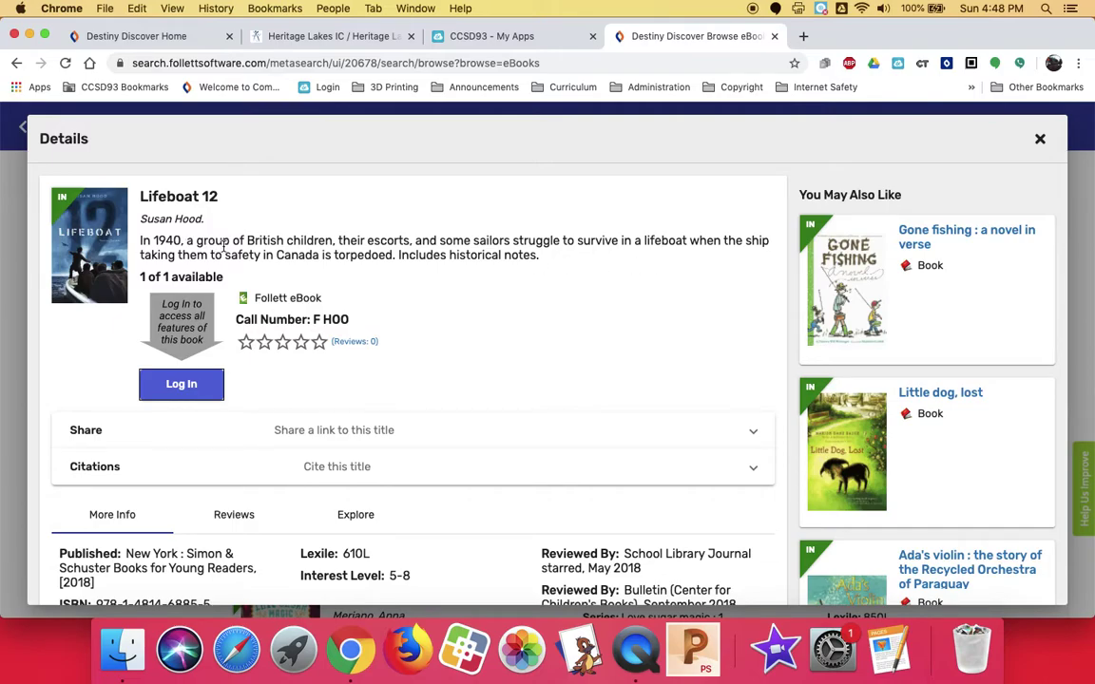
Review the Lifeboat 12 details and go to Log In for full access.
scroll(437, 317, down, 3)
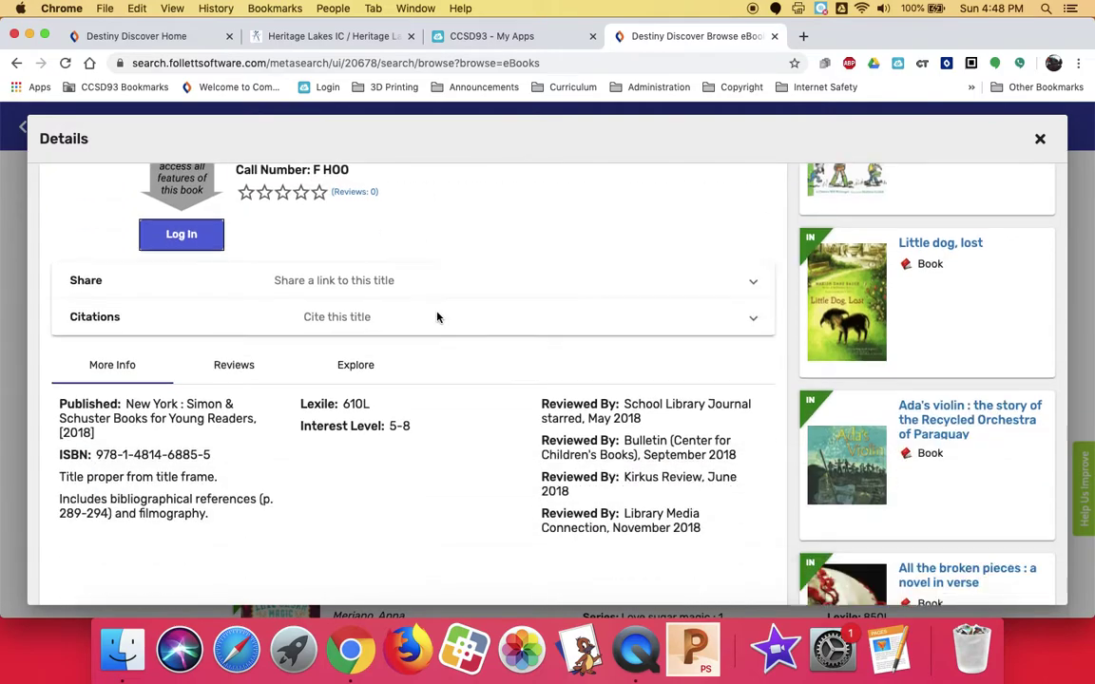
scroll(437, 317, up, 3)
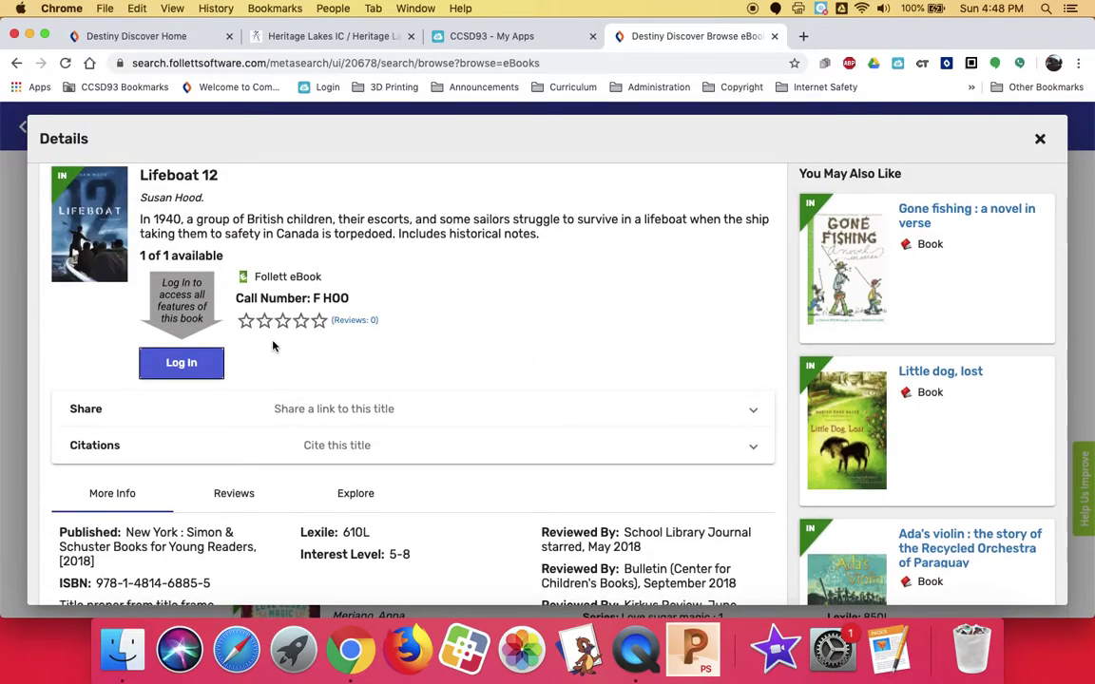
click(177, 367)
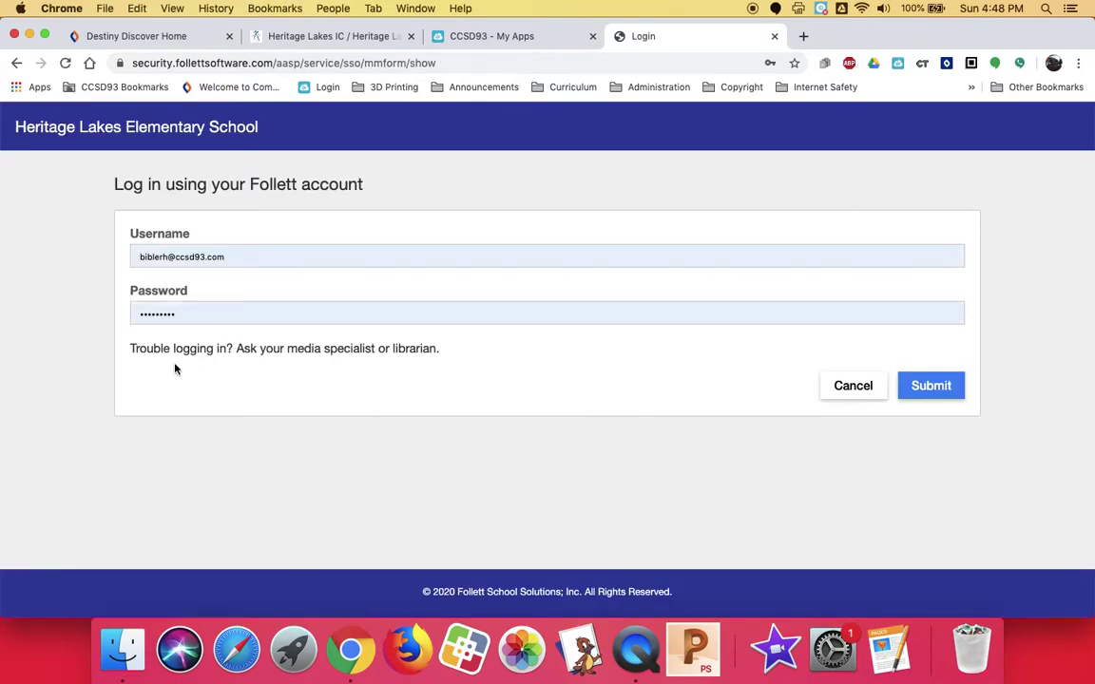
Replace the saved login with the student's own username and password and submit.
click(167, 252)
drag(166, 253, 112, 256)
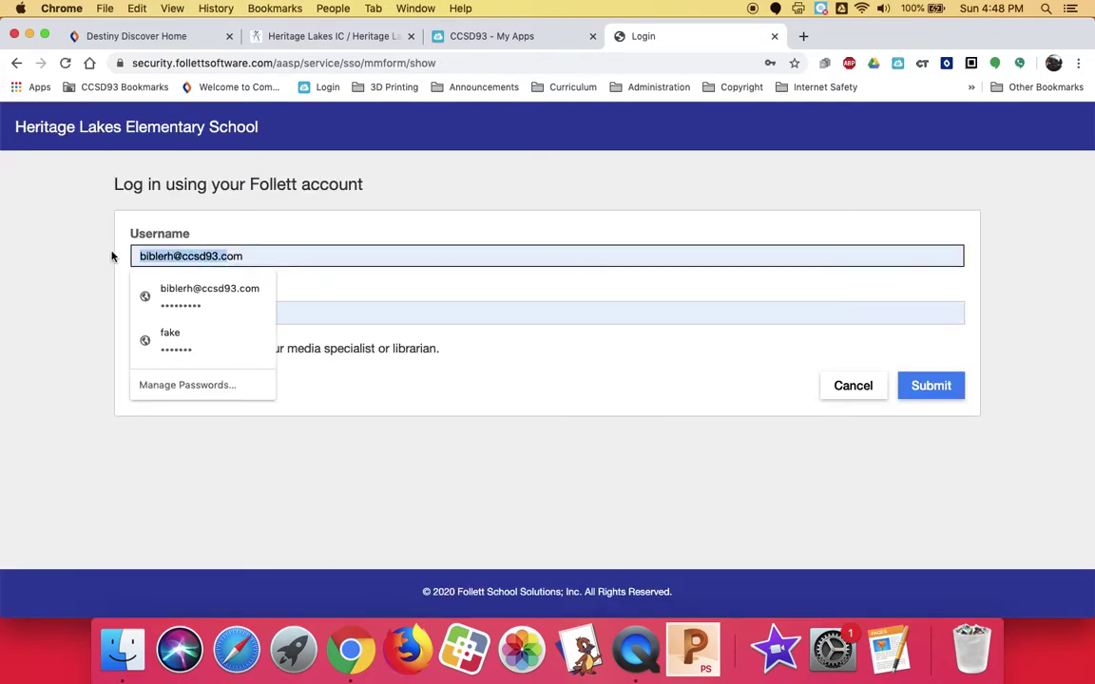
drag(260, 249, 25, 235)
key(BackSpace)
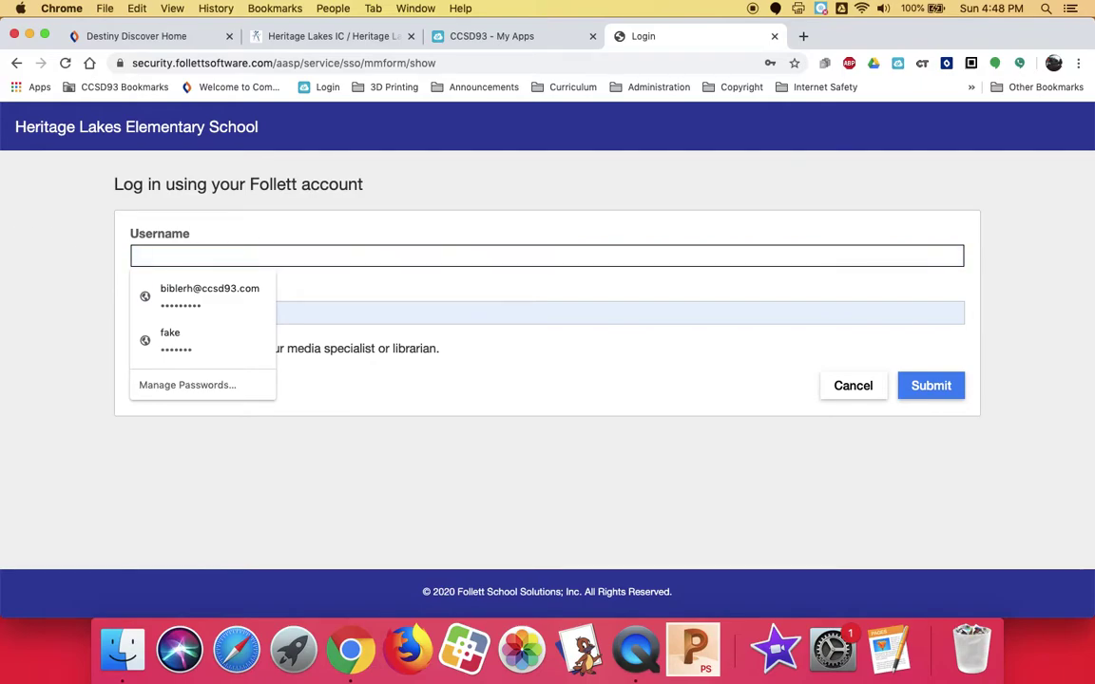
text(000000)
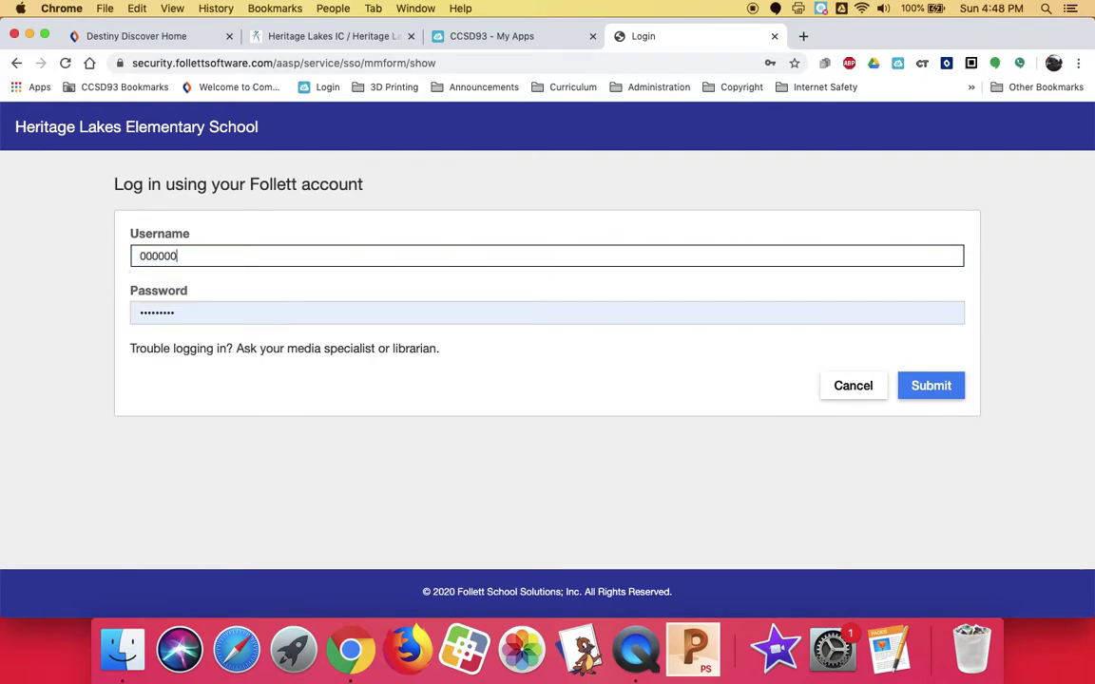
key(Tab)
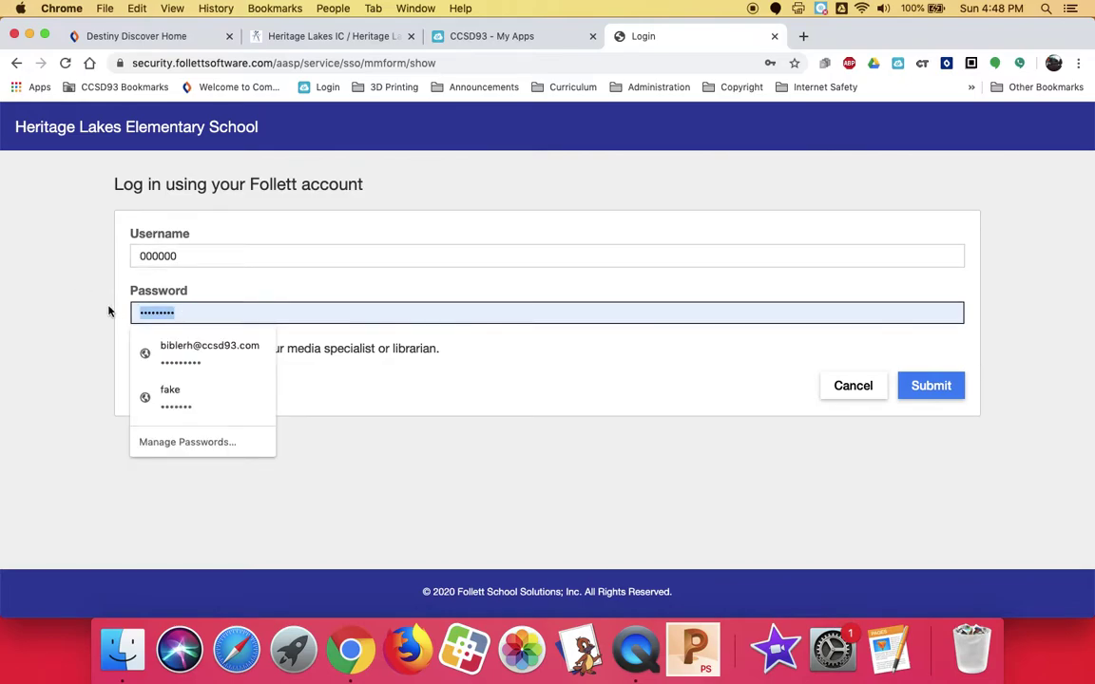
text(00)
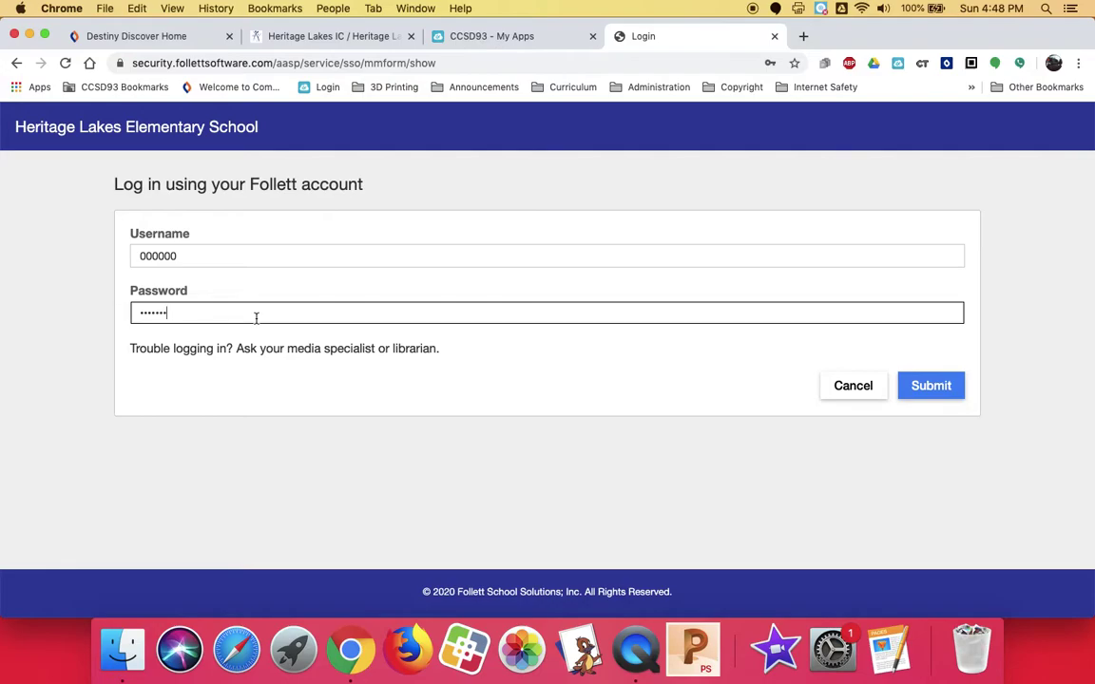
click(931, 390)
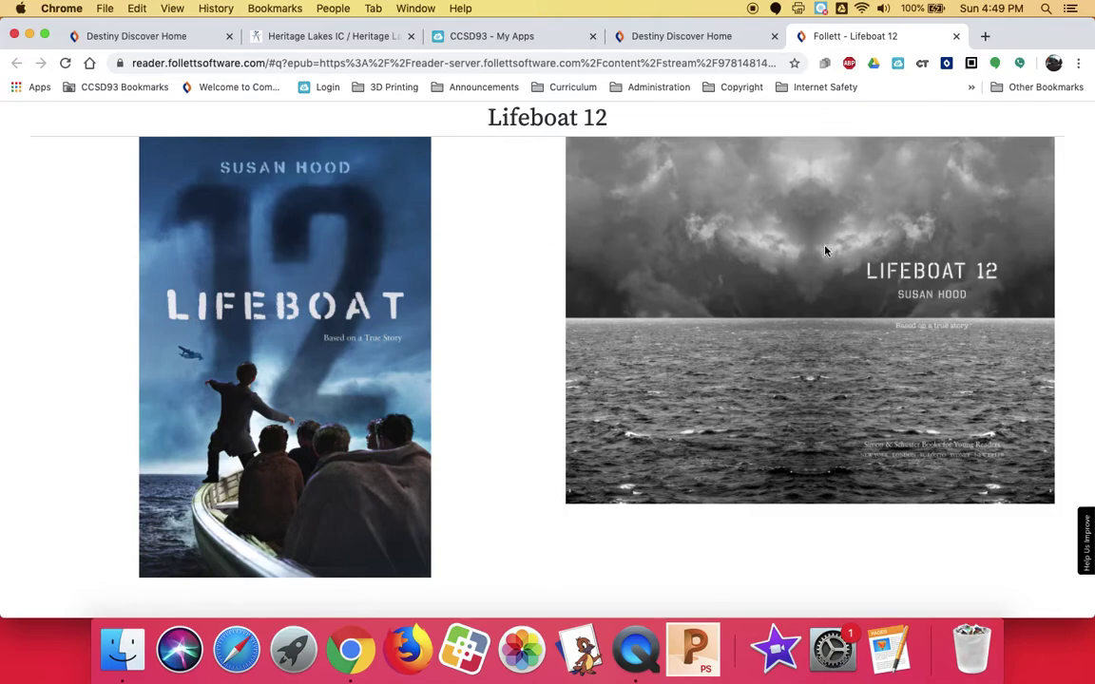
Turn past the Lifeboat 12 cover and title spread to the next page.
click(1083, 379)
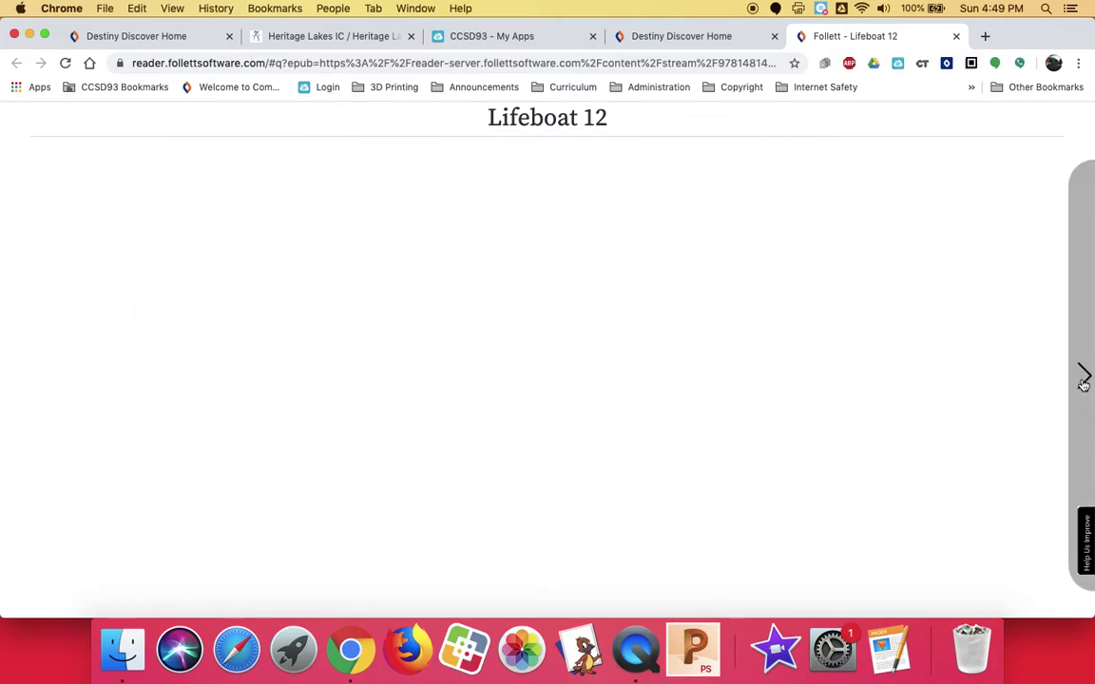
Page forward to the first chapter, The Envelope, then close the reader.
click(1083, 378)
click(1083, 380)
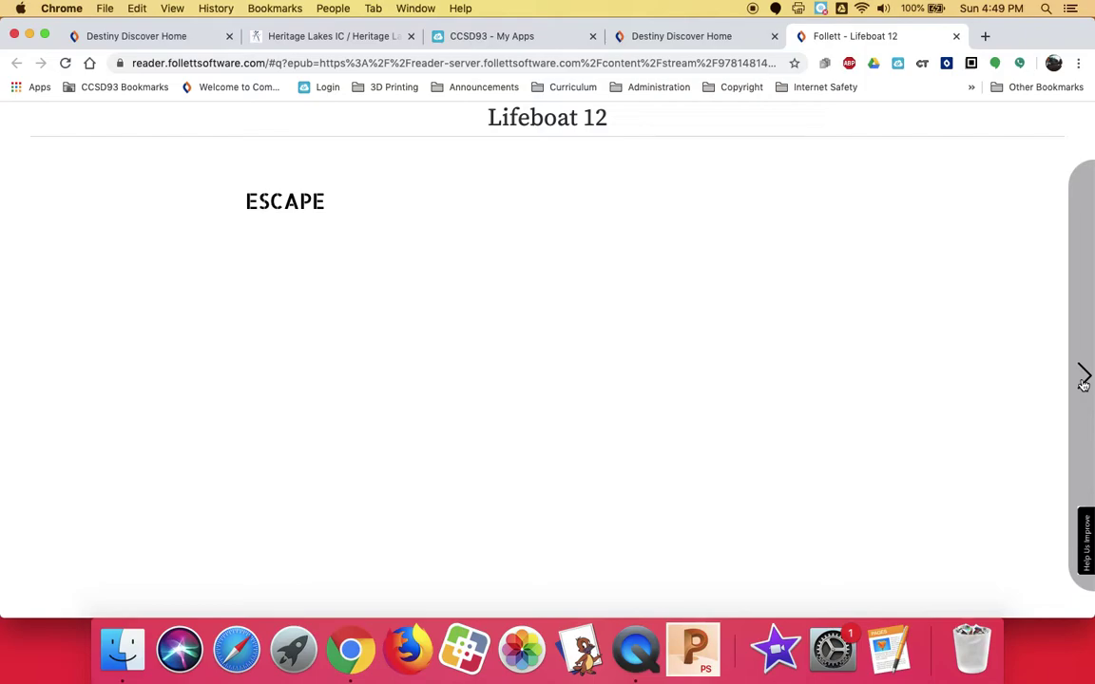
click(1084, 380)
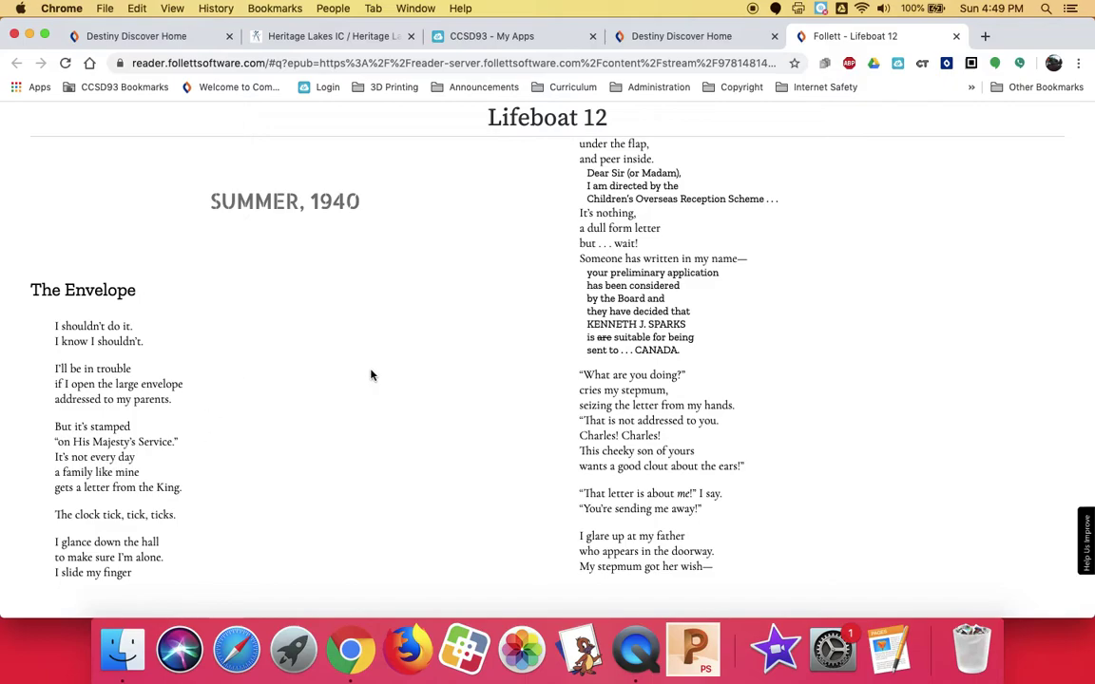
click(956, 36)
Check out Lifeboat 12 and close its Details dialog.
click(202, 347)
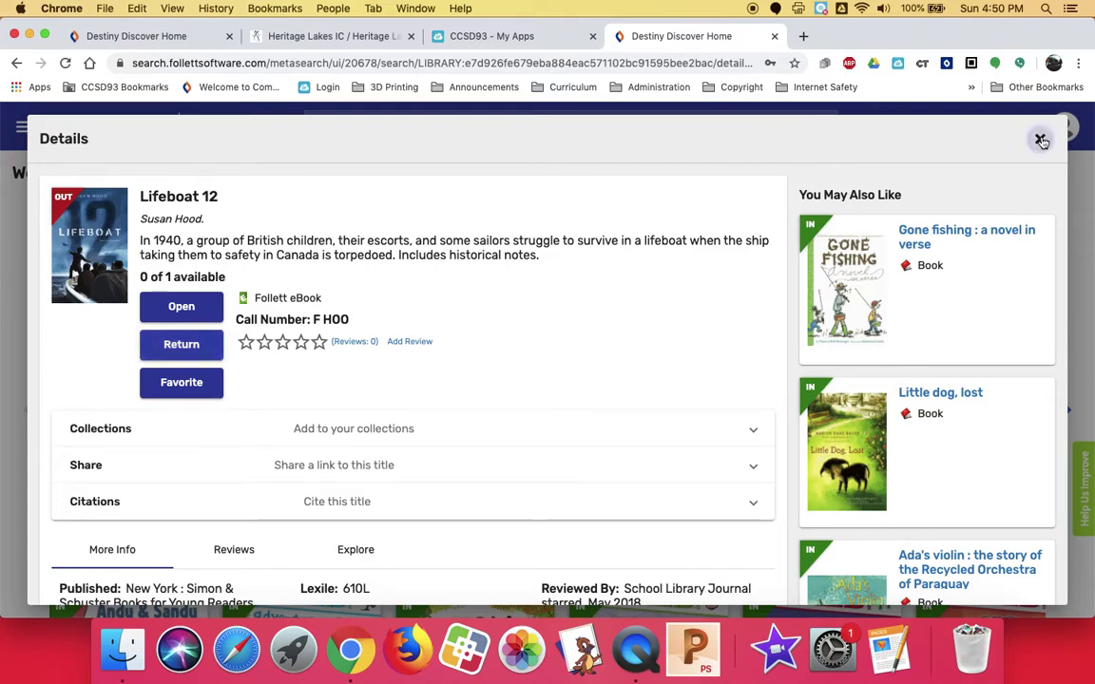
click(1041, 139)
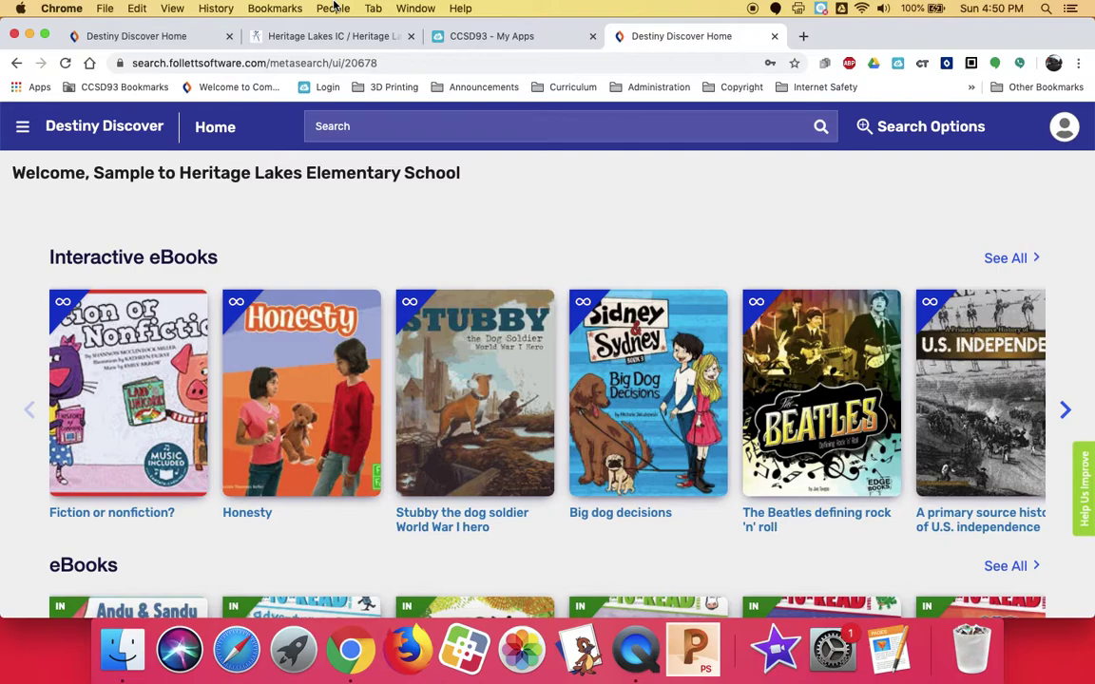
Reopen Lifeboat 12 from Checkouts, then close it to return to the Checkouts list.
click(22, 126)
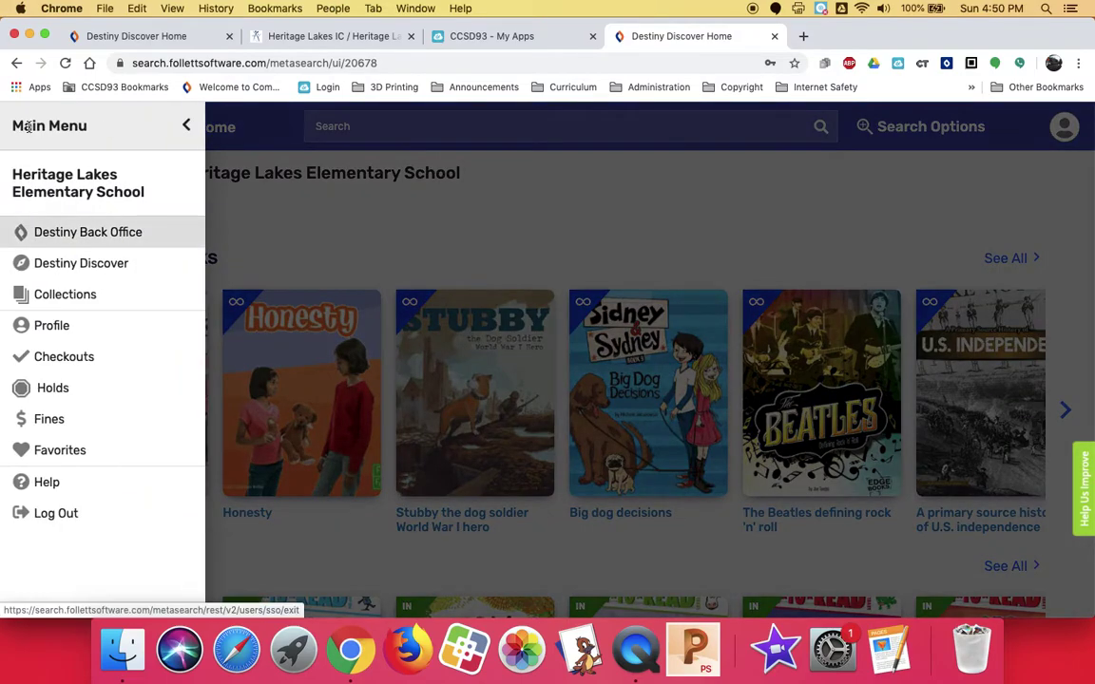
click(54, 359)
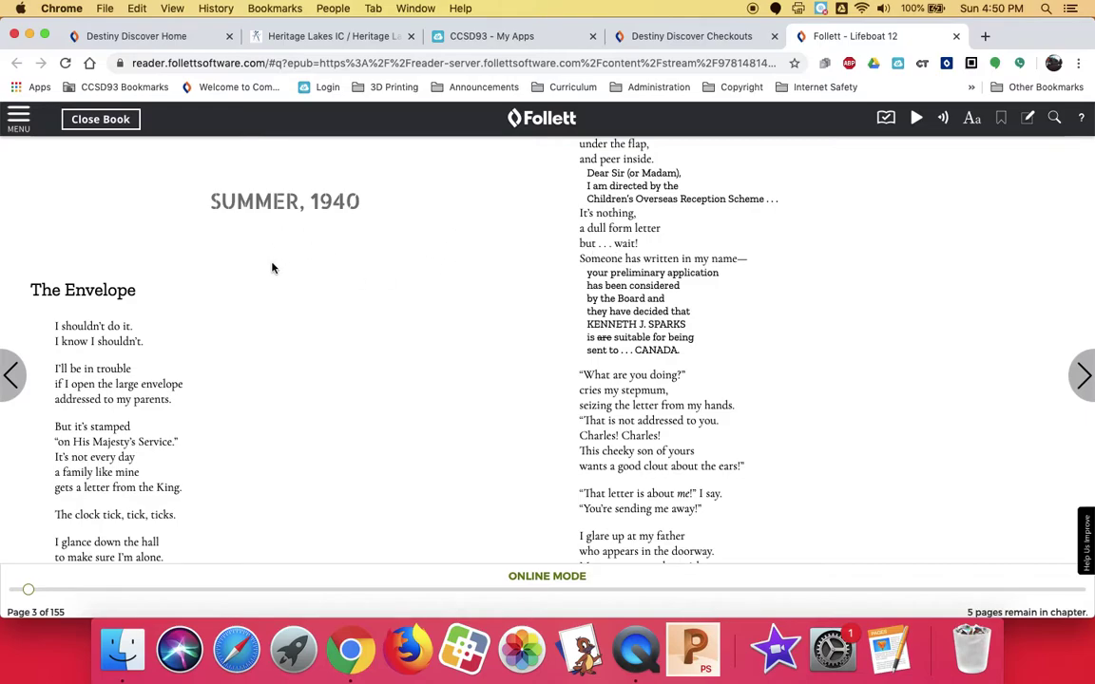
mouse_move(889, 109)
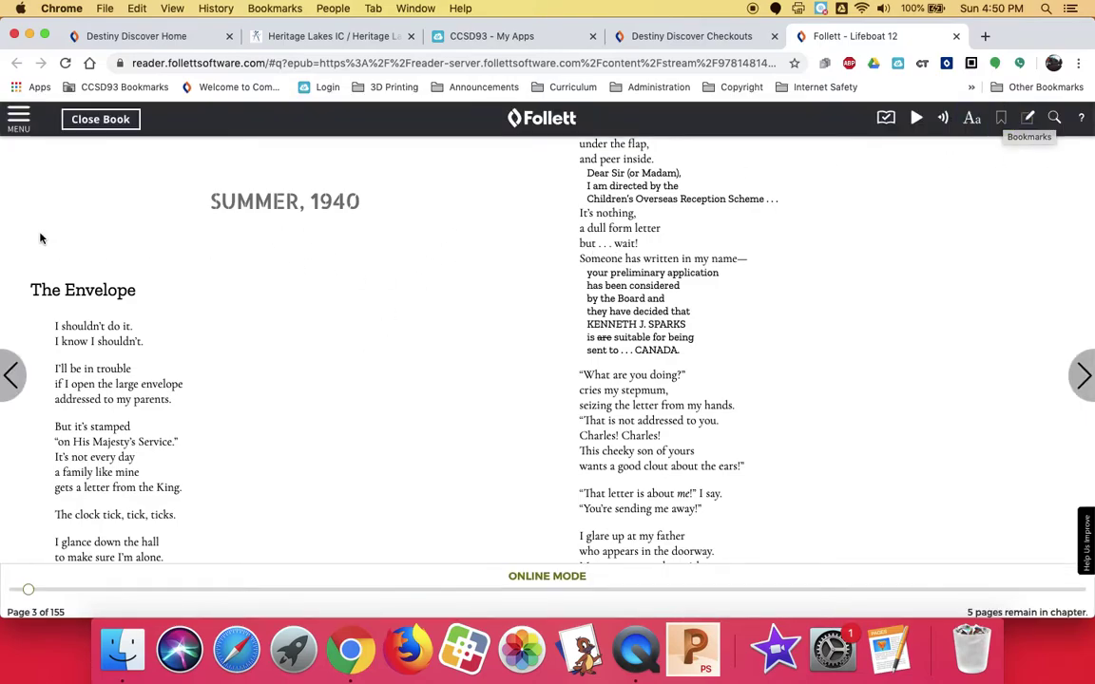
click(101, 120)
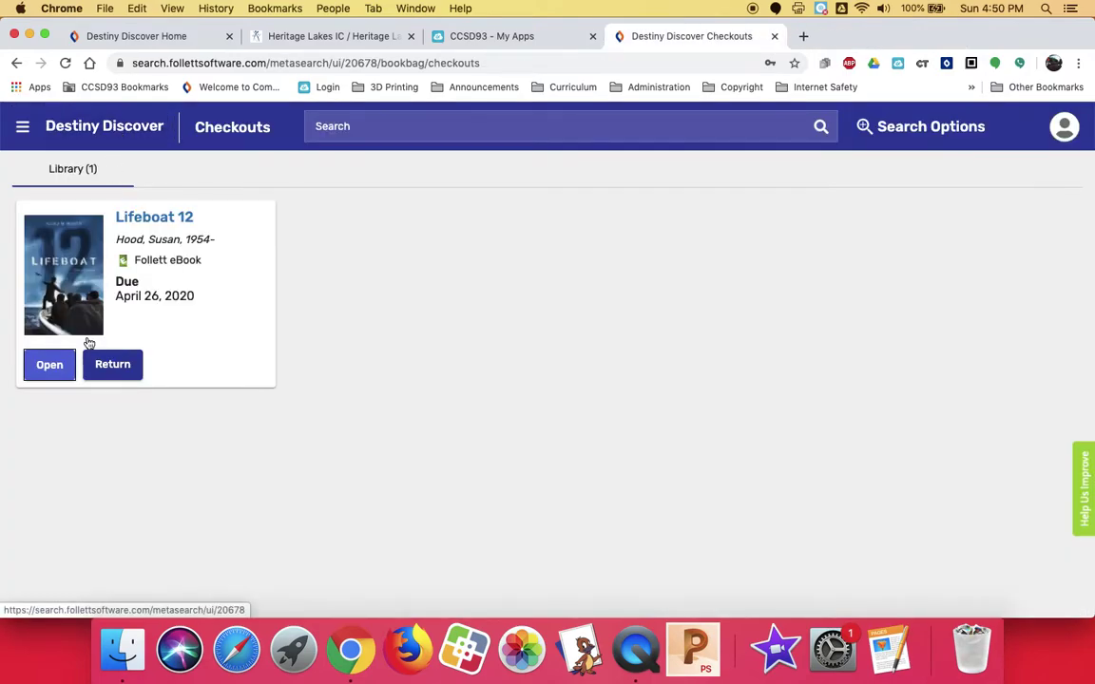
Return Lifeboat 12 from the Checkouts page so no eBooks remain checked out.
click(111, 364)
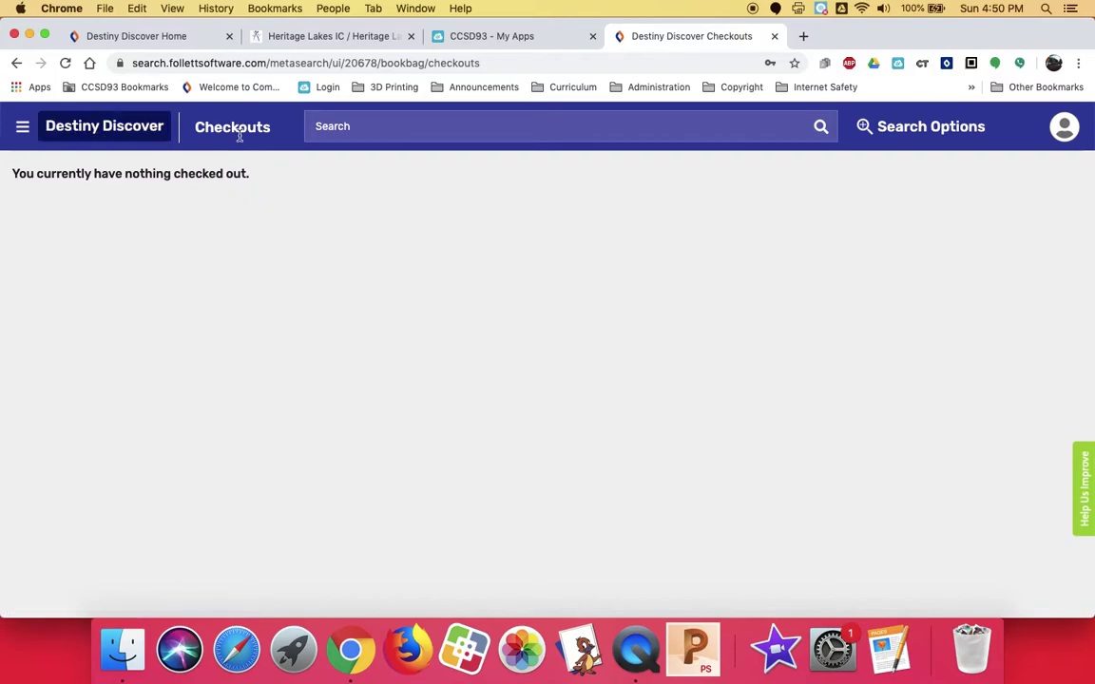
Go back to the Destiny Discover home page and open the full eBooks list with See All.
click(123, 133)
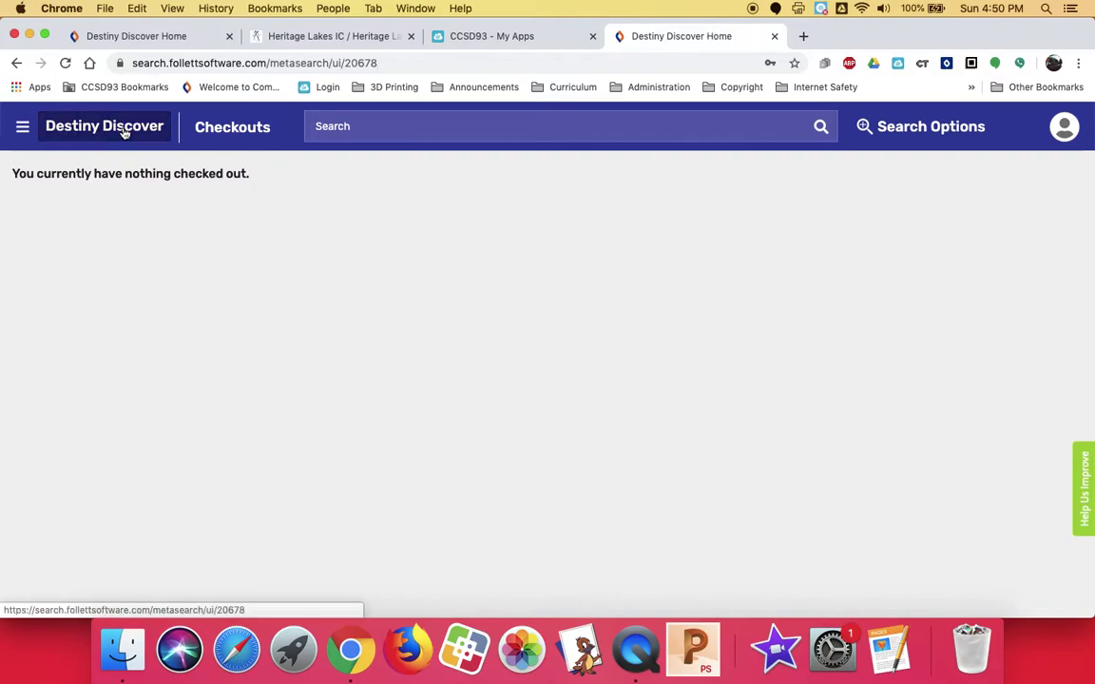
scroll(1028, 265, down, 5)
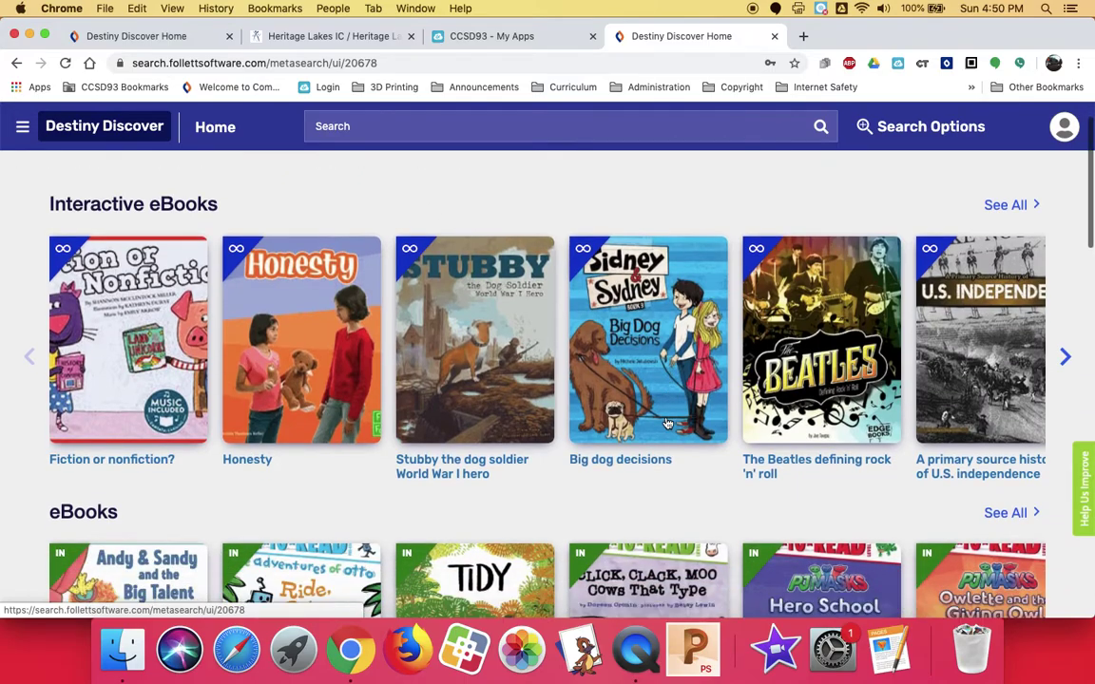
click(1025, 270)
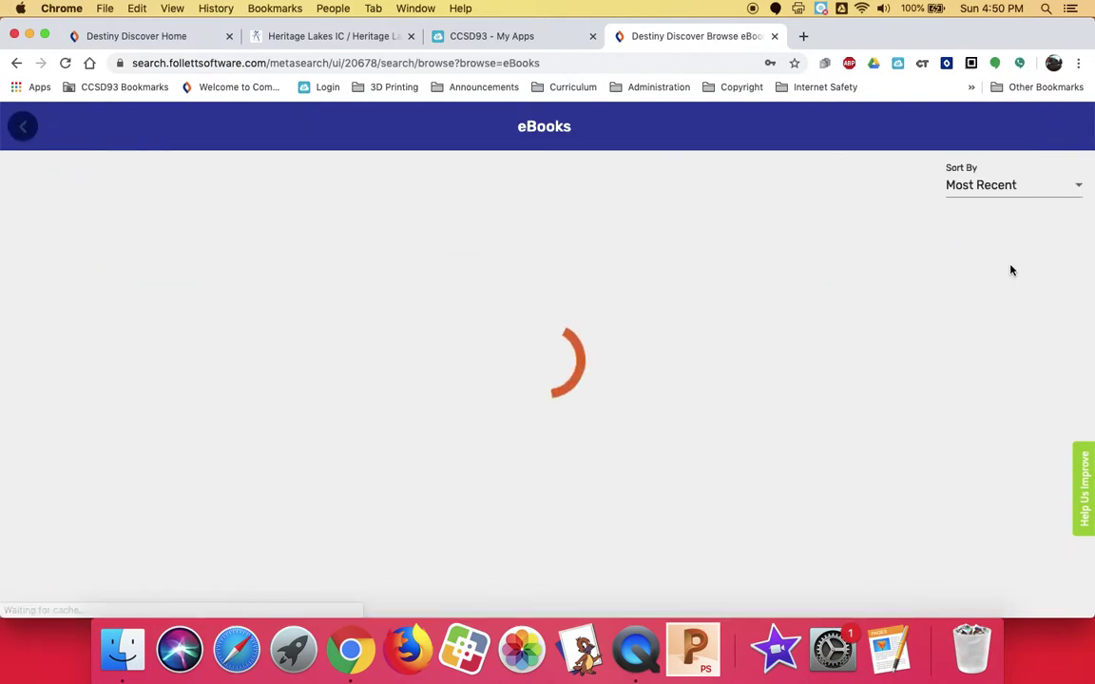
Scroll through the eBooks list, past titles like Freedom over me and Strongheart wonder dog.
scroll(770, 411, down, 15)
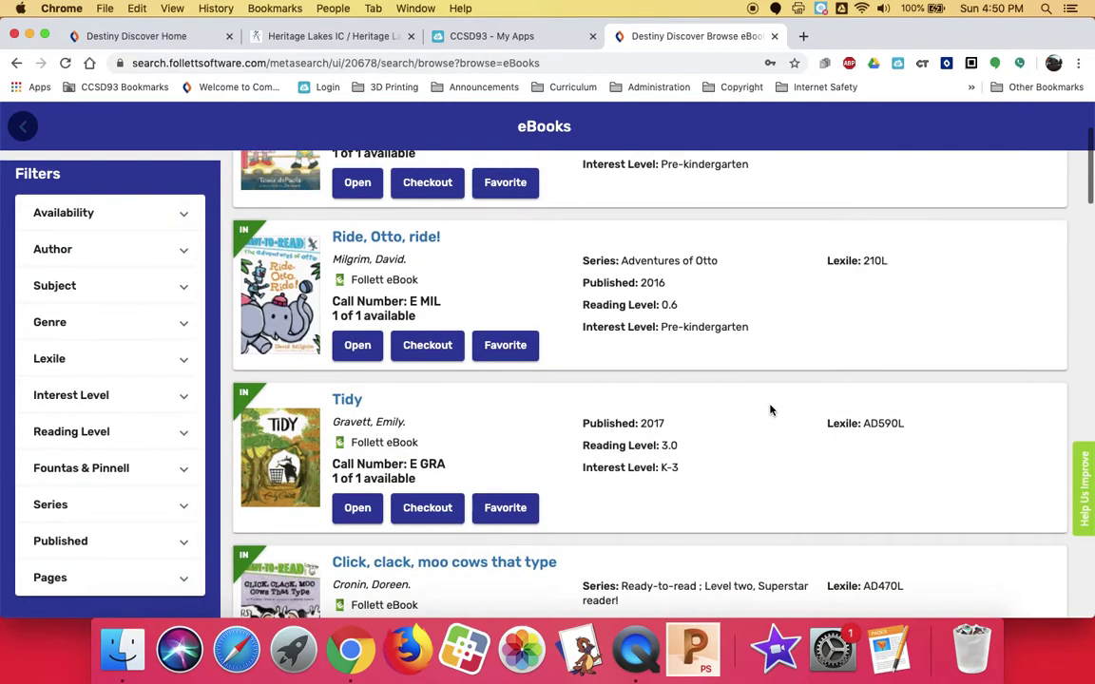
scroll(770, 410, down, 12)
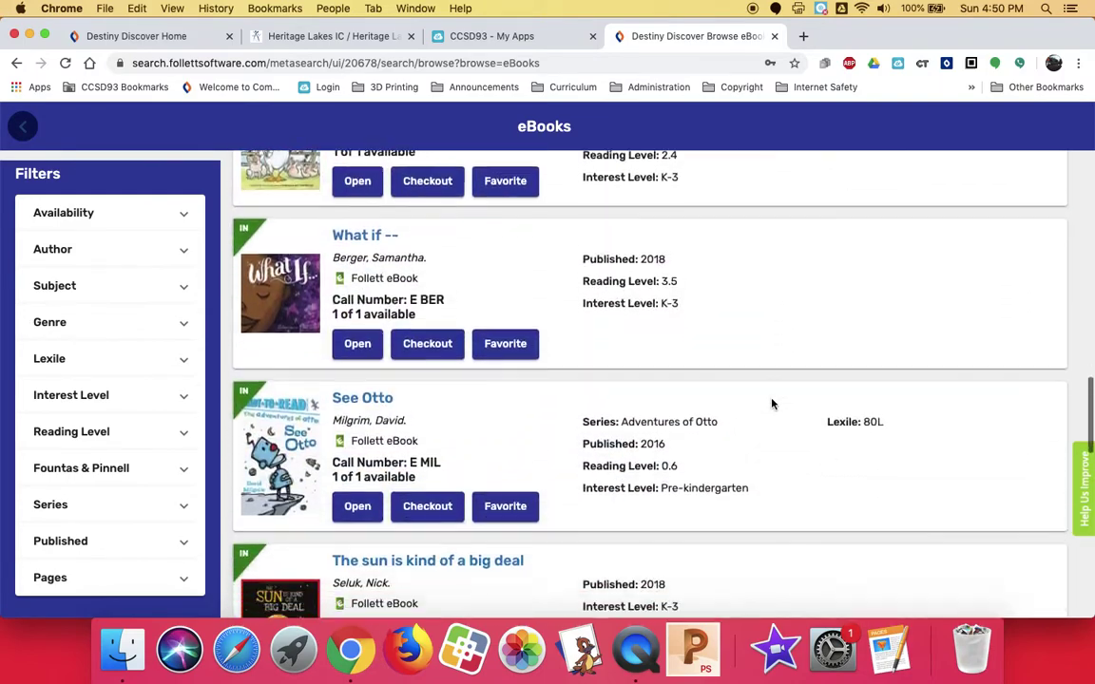
scroll(772, 404, down, 12)
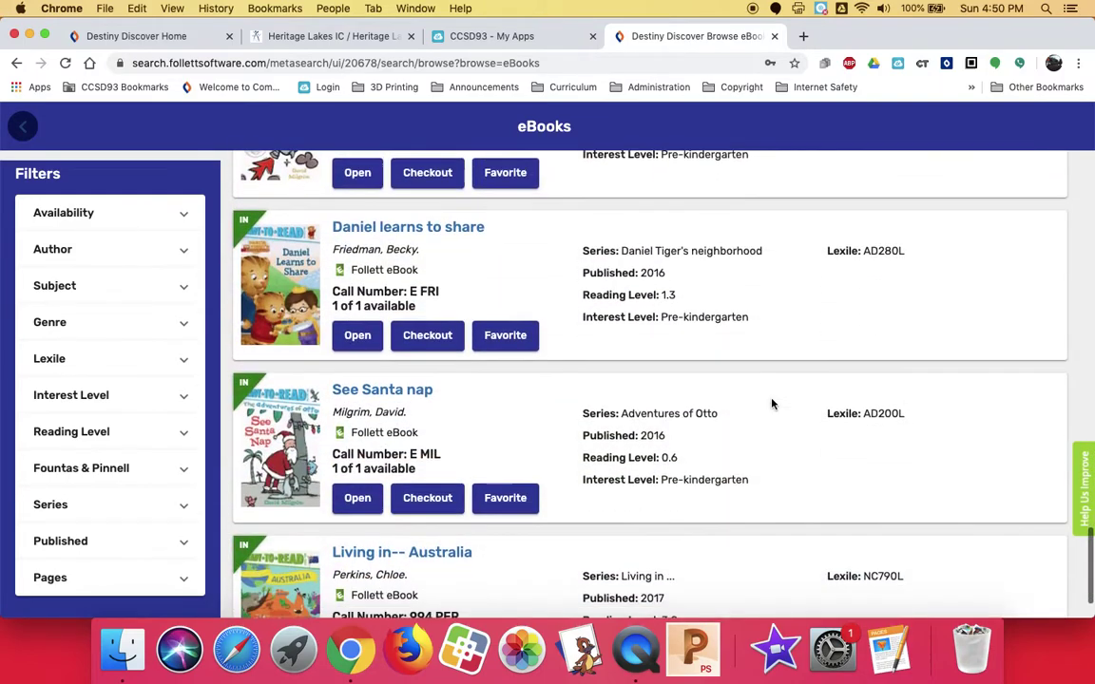
scroll(772, 404, down, 12)
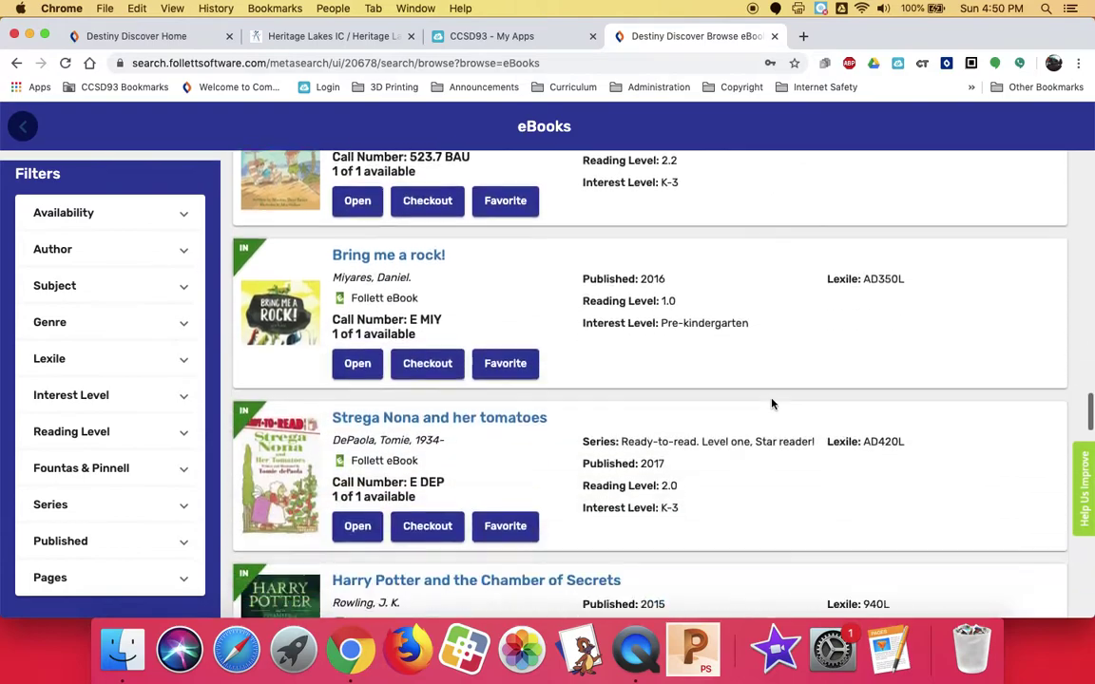
scroll(772, 404, down, 12)
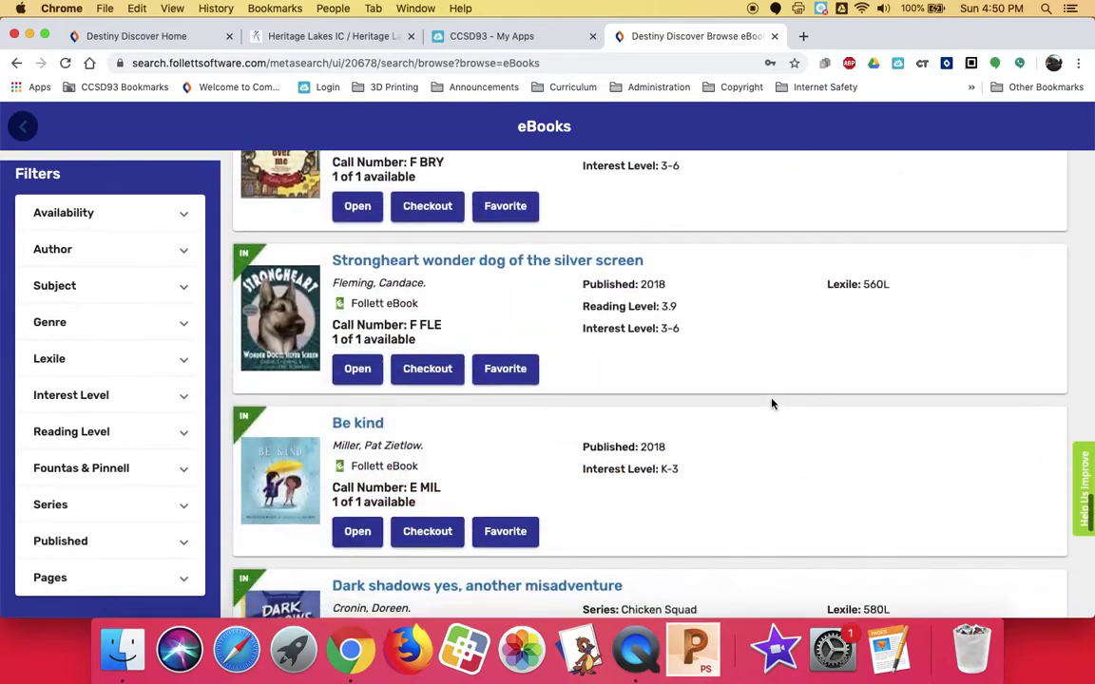
scroll(771, 404, down, 6)
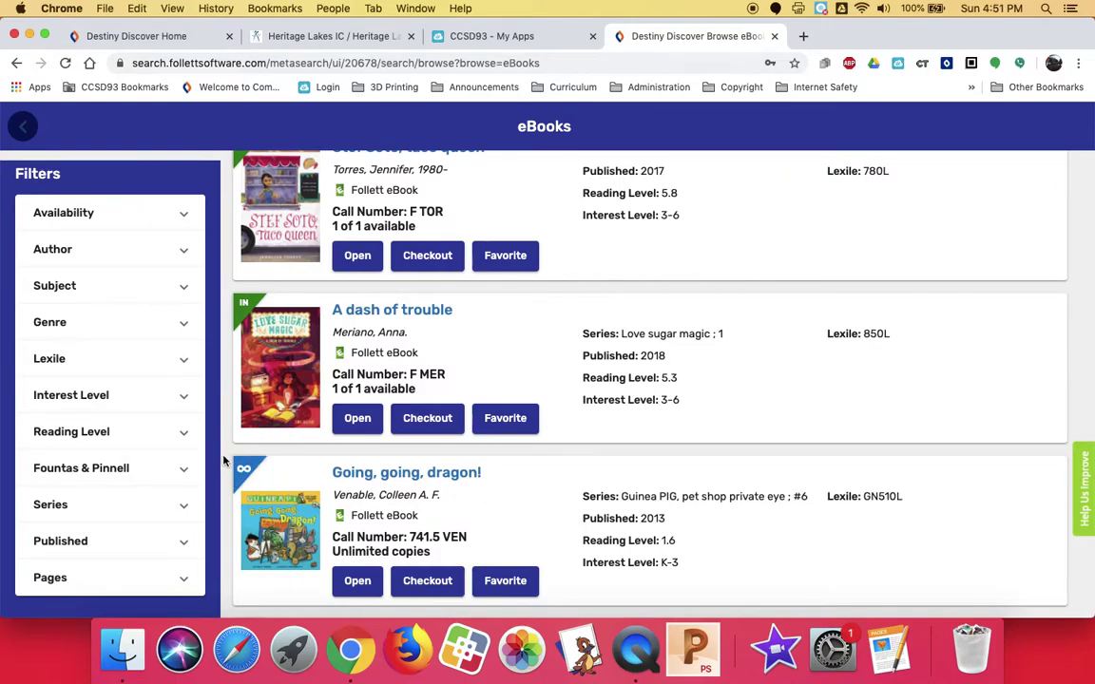
scroll(262, 475, down, 4)
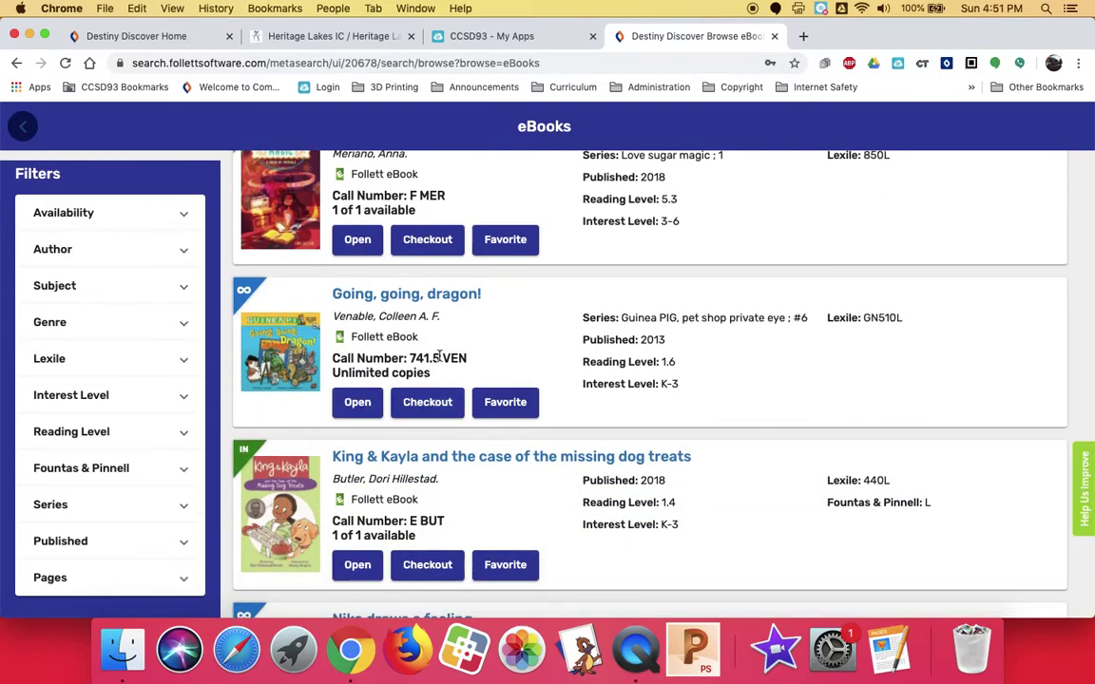
scroll(439, 359, down, 8)
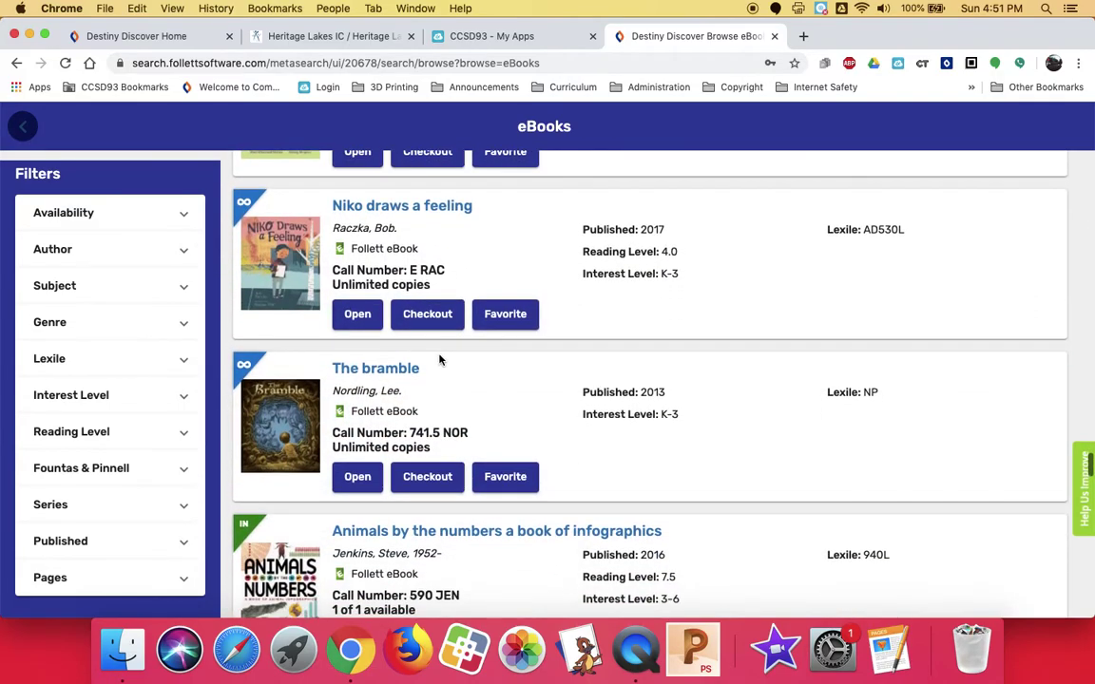
scroll(439, 358, down, 4)
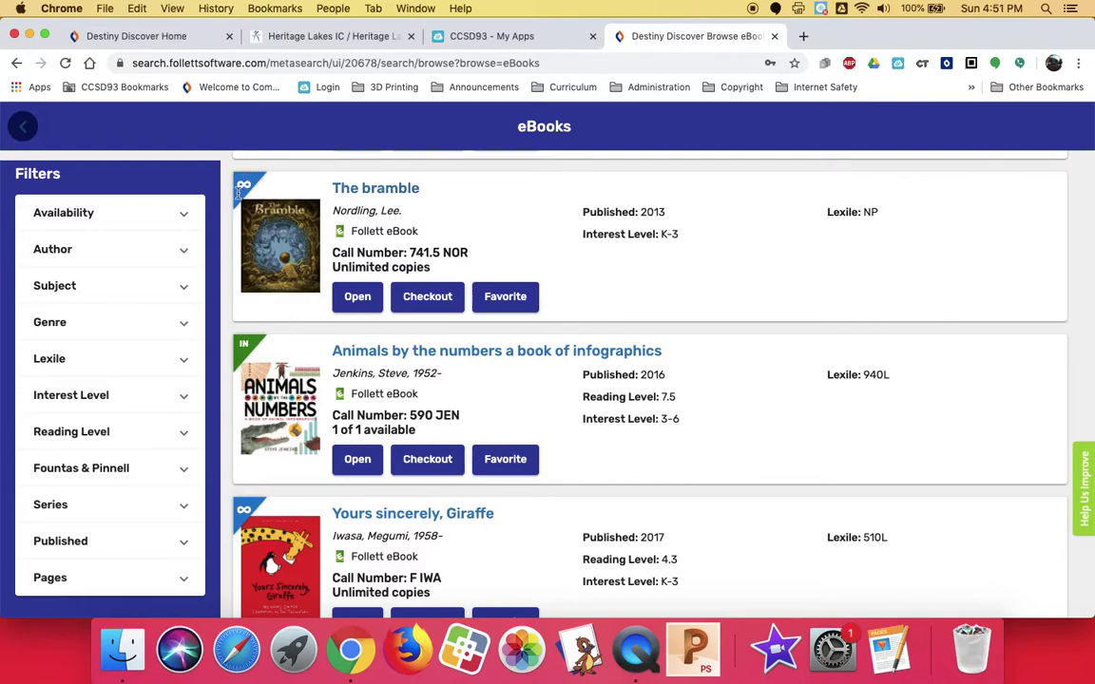
scroll(353, 570, down, 12)
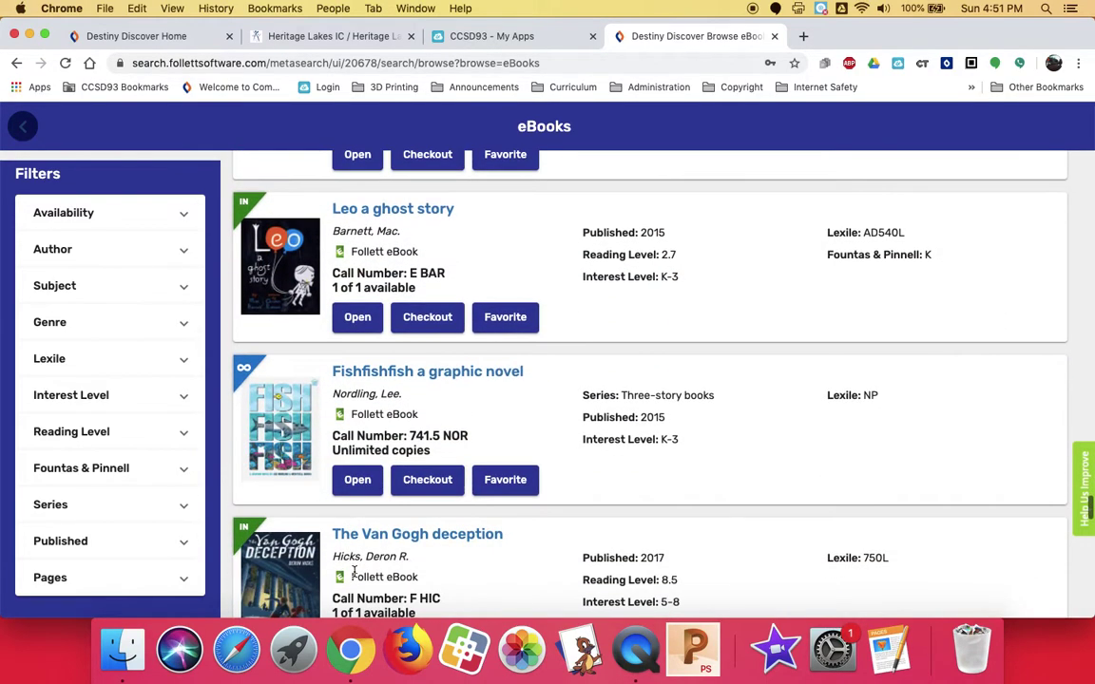
scroll(352, 575, up, 6)
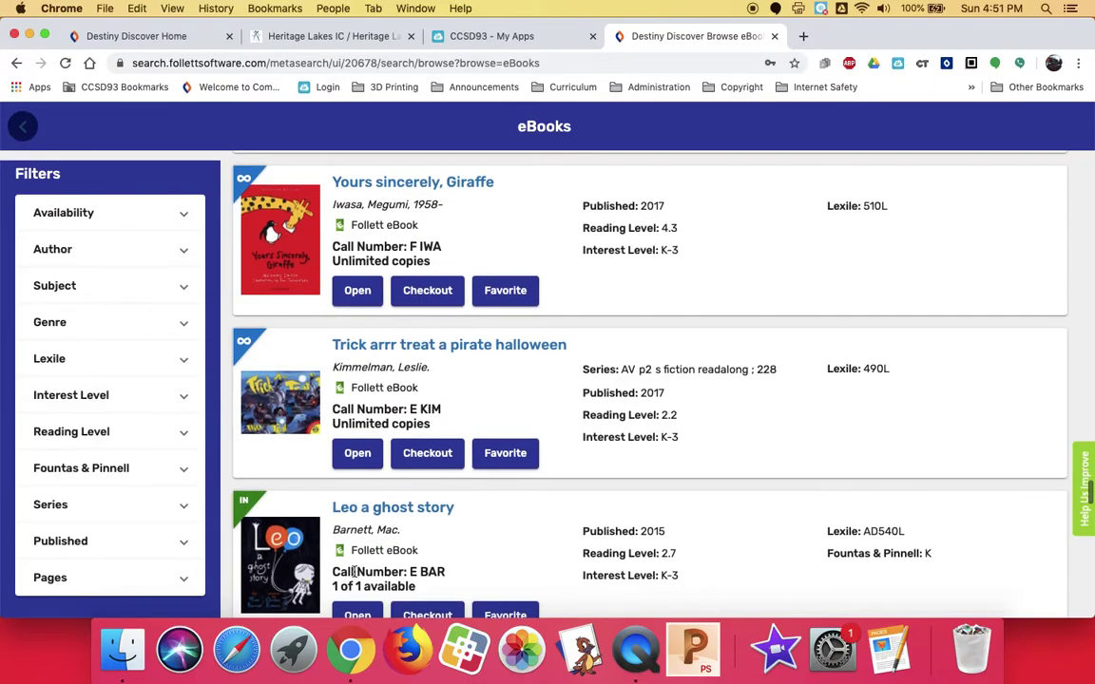
scroll(428, 420, up, 15)
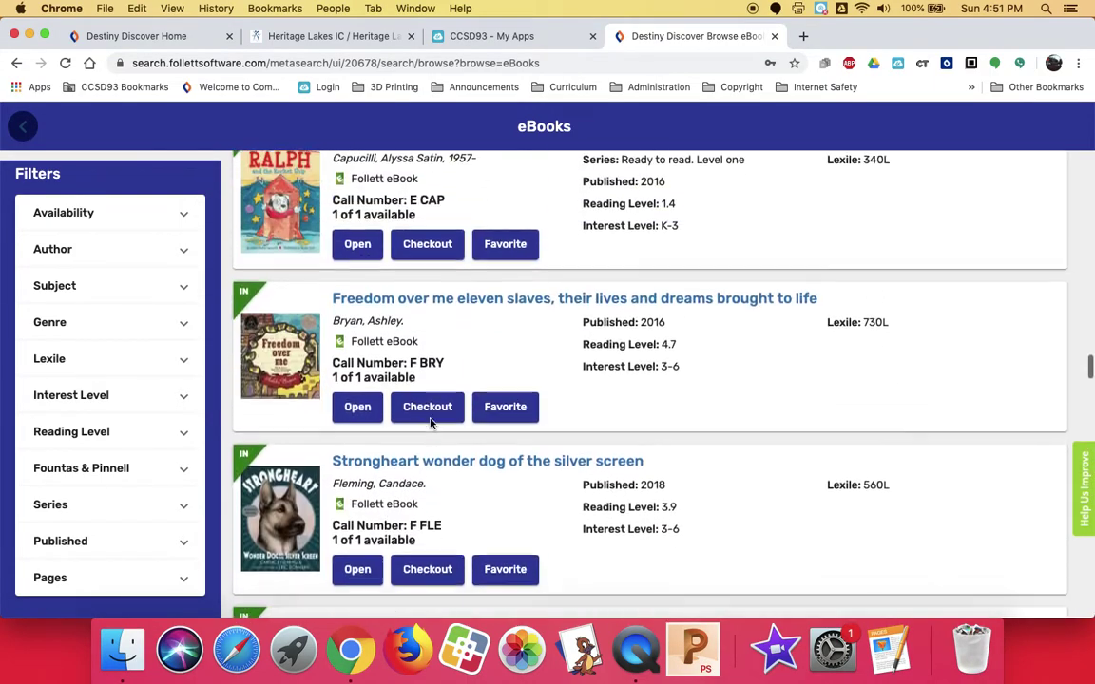